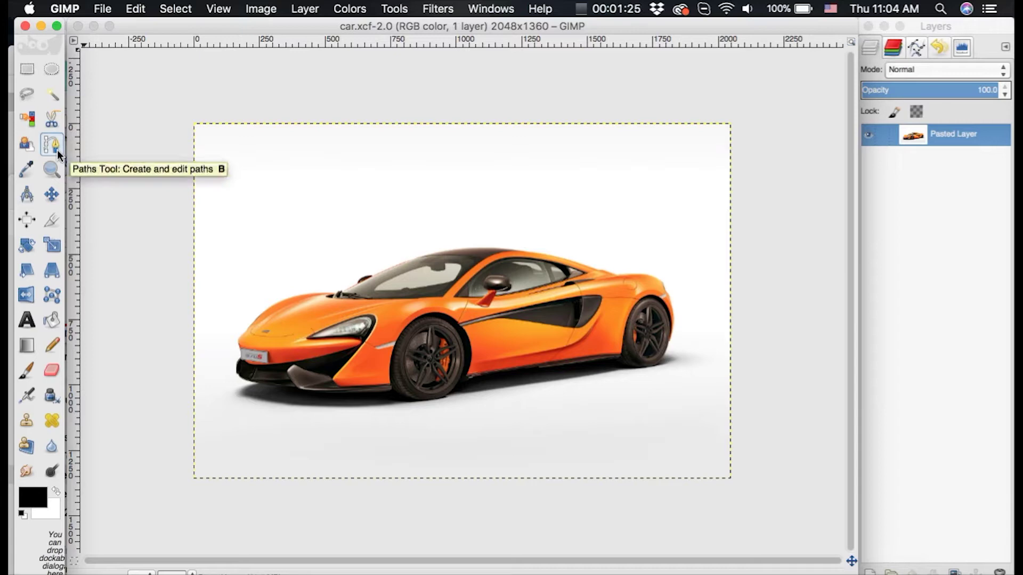
Zoom to 200% and trace a curved path around the car and its shadow.
{"action": "left_click", "coordinate": [190, 572]}
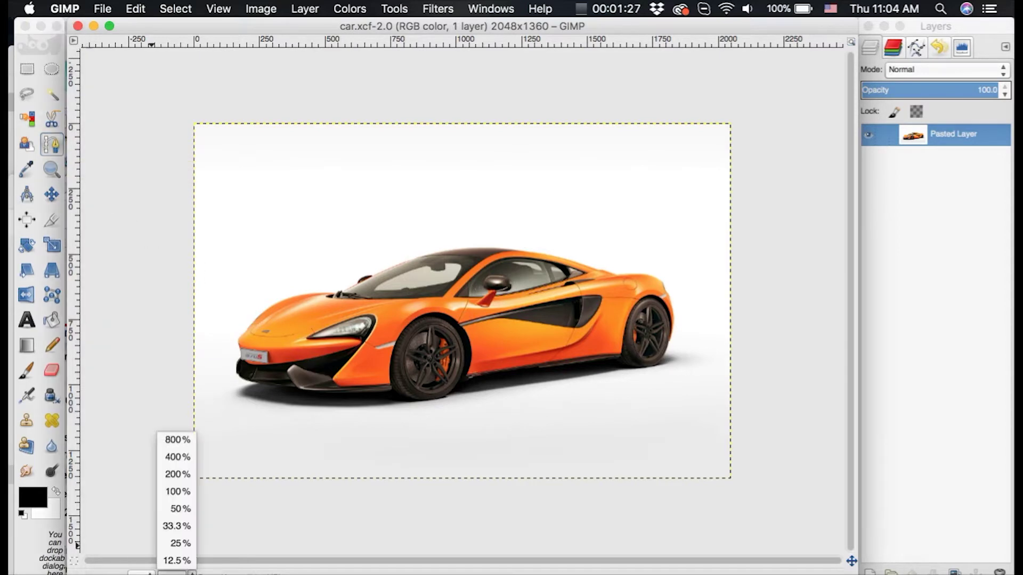
{"action": "left_click", "coordinate": [182, 477]}
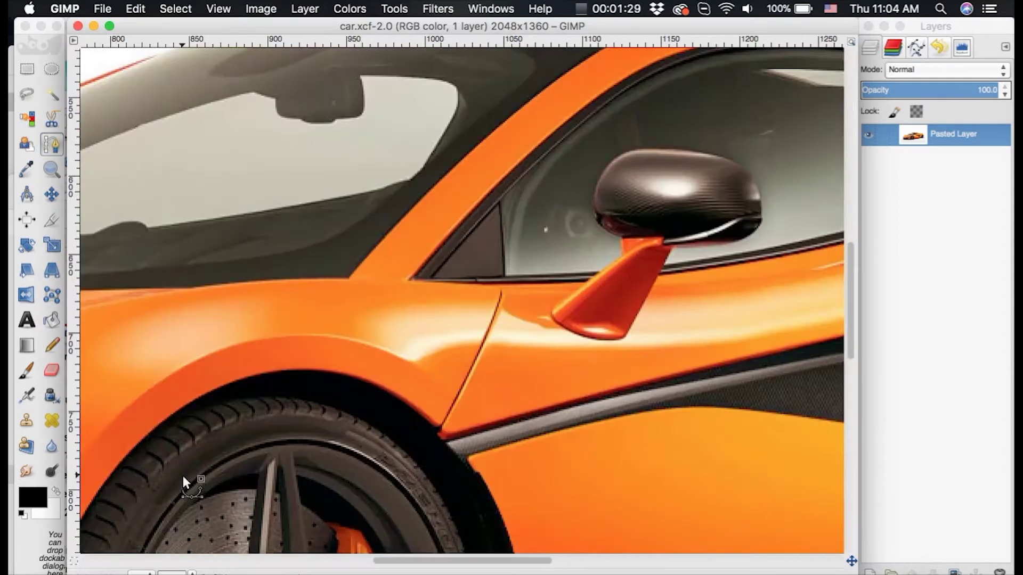
{"action": "scroll", "coordinate": [181, 475], "scroll_direction": "left", "scroll_amount": 10}
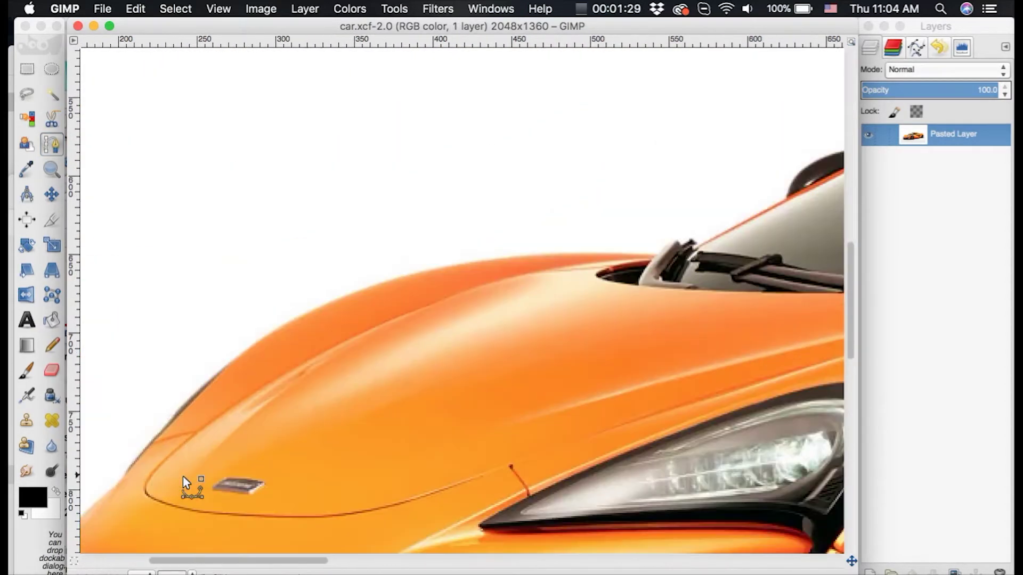
{"action": "left_click", "coordinate": [124, 477]}
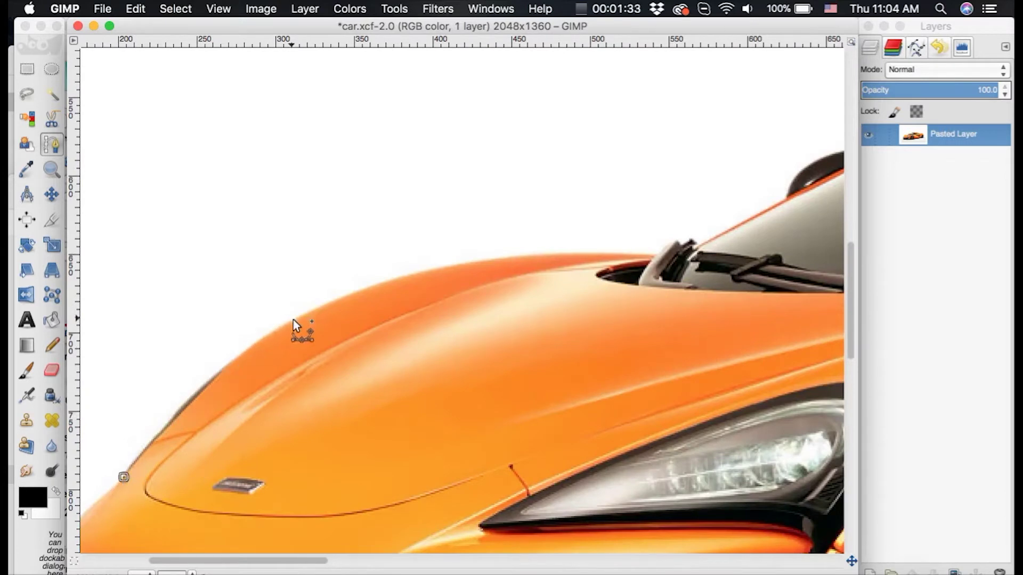
{"action": "left_click_drag", "start_coordinate": [293, 319], "coordinate": [372, 279]}
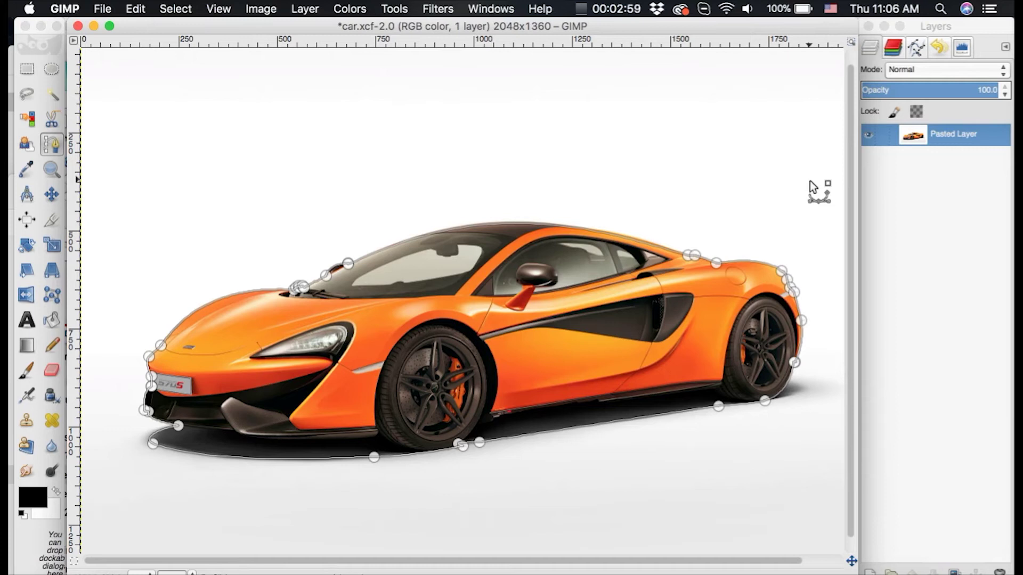
Convert the Unnamed path into a selection from the Paths dialog.
{"action": "left_click", "coordinate": [960, 25]}
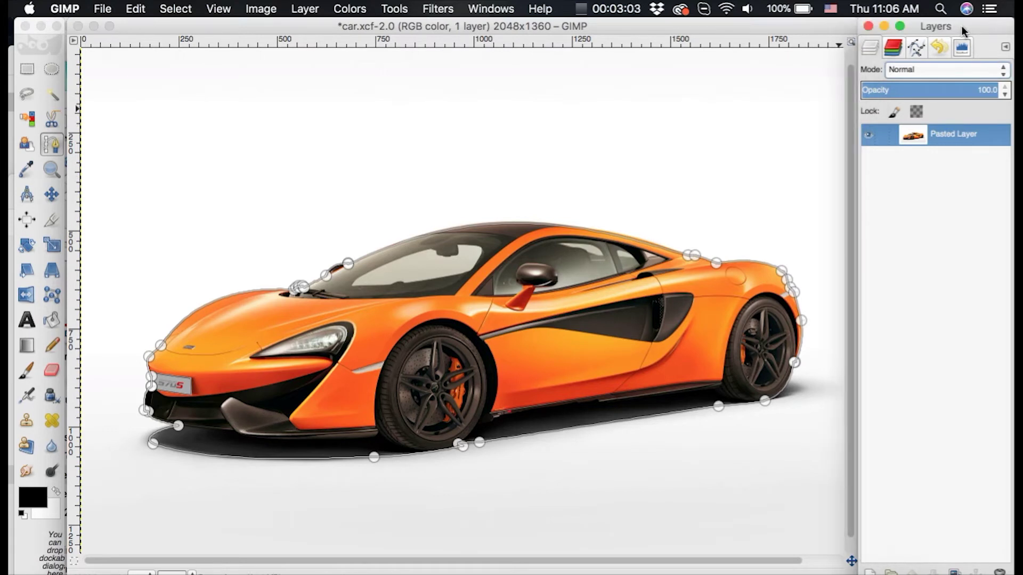
{"action": "left_click", "coordinate": [917, 51]}
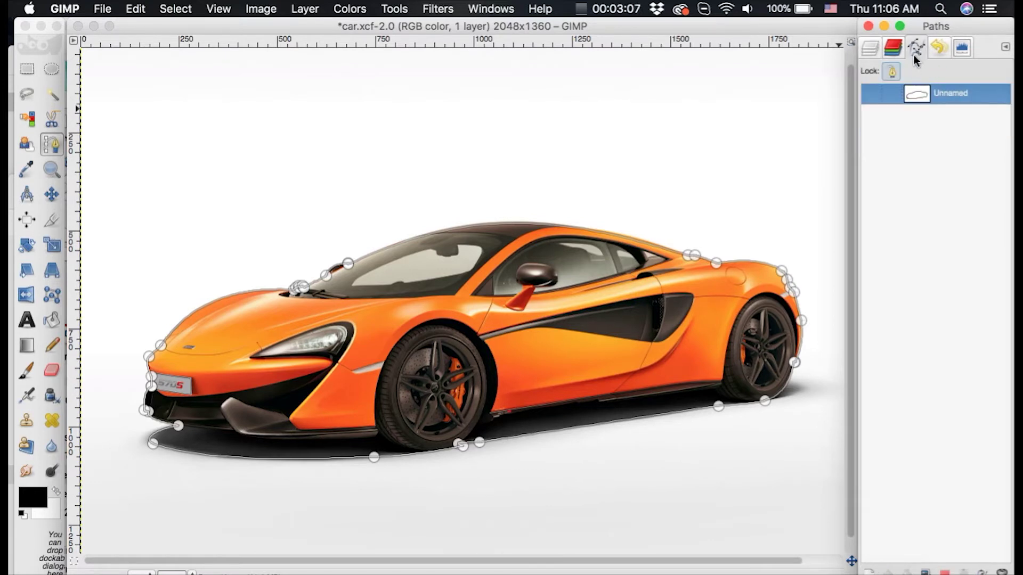
{"action": "right_click", "coordinate": [919, 92]}
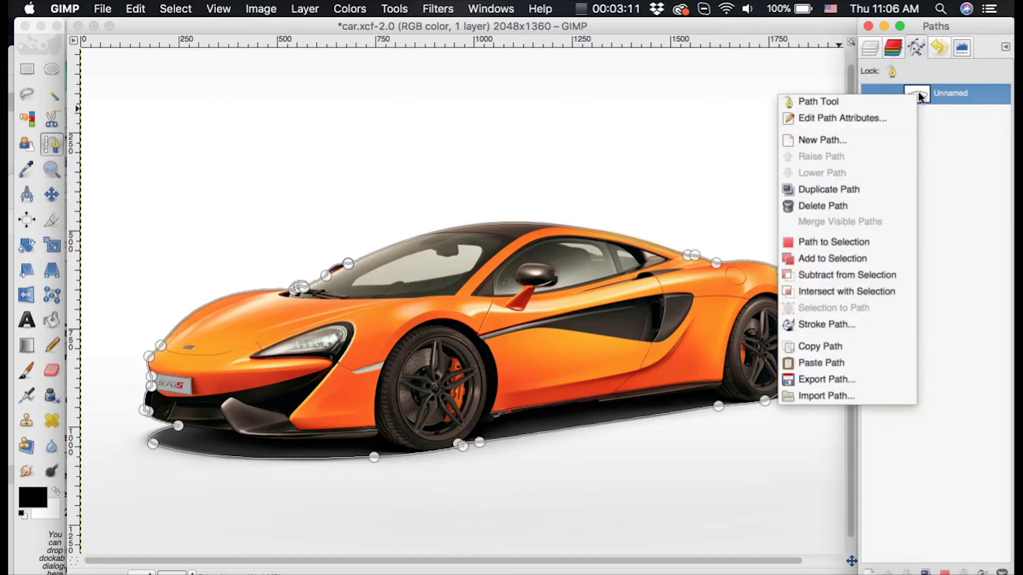
{"action": "left_click", "coordinate": [870, 244]}
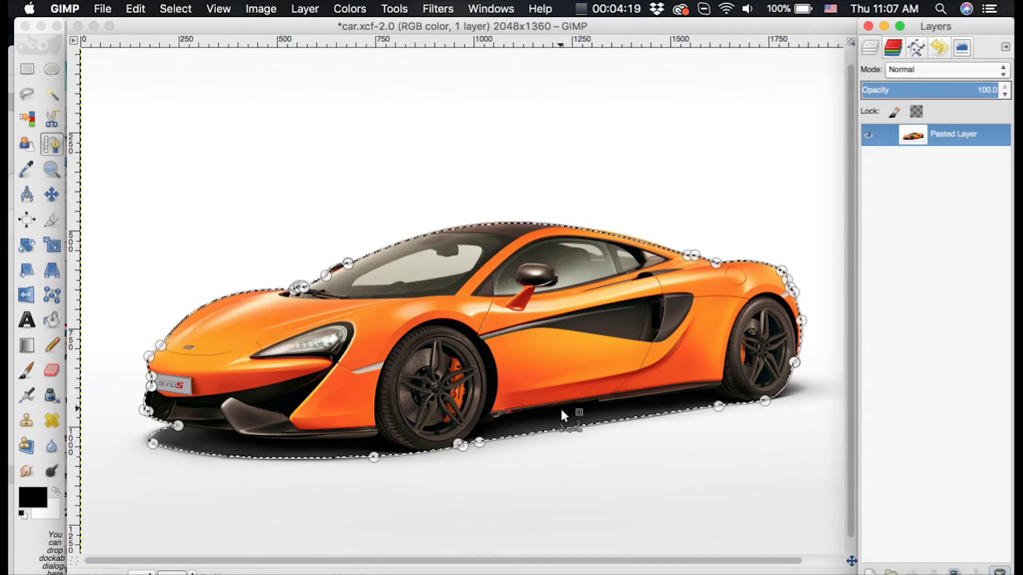
Copy and paste the selected car, then make the floating paste Pasted Layer #1.
{"action": "left_click", "coordinate": [140, 6]}
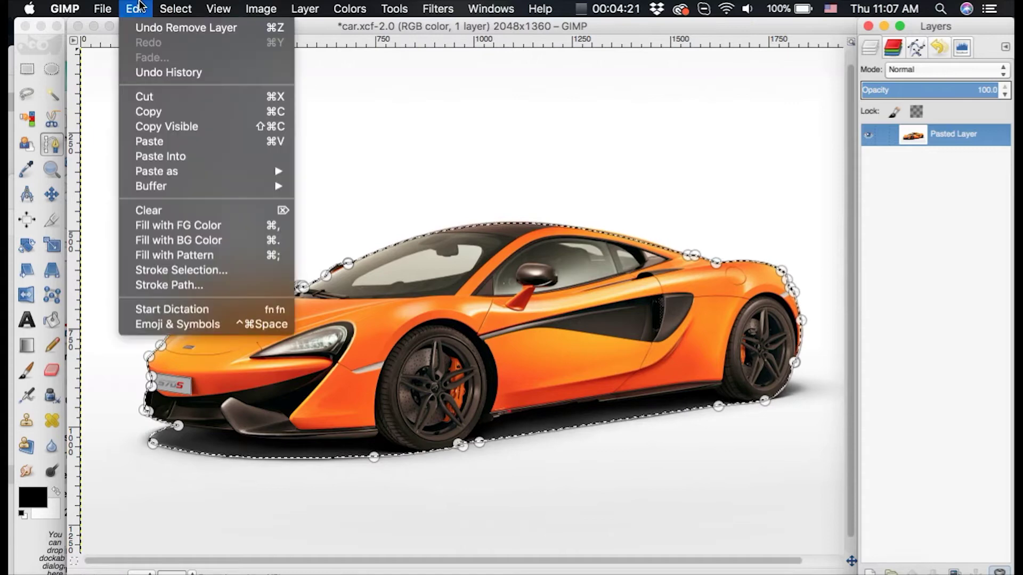
{"action": "left_click", "coordinate": [149, 112]}
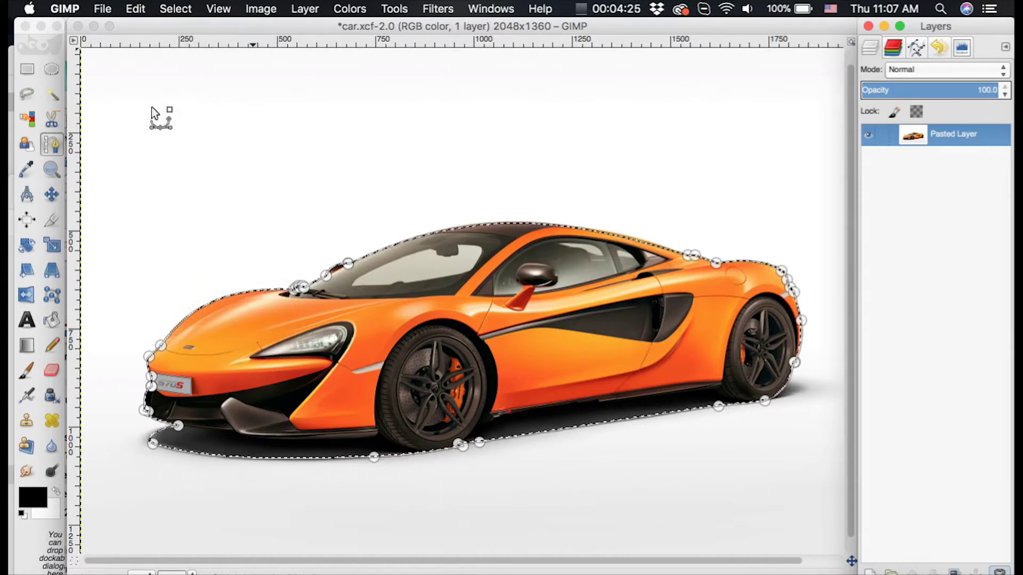
{"action": "left_click", "coordinate": [135, 8]}
{"action": "left_click", "coordinate": [148, 141]}
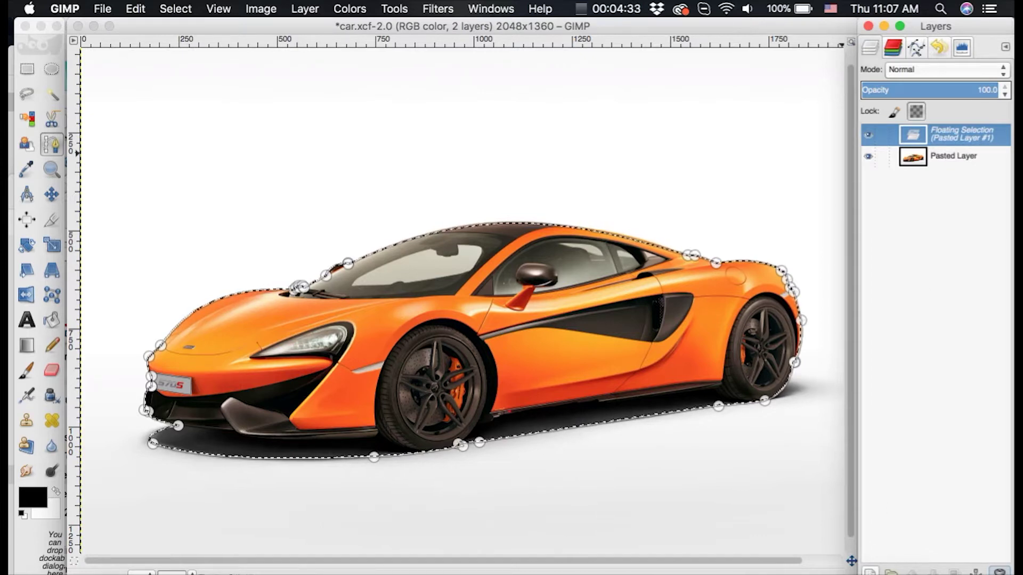
{"action": "left_click", "coordinate": [304, 9]}
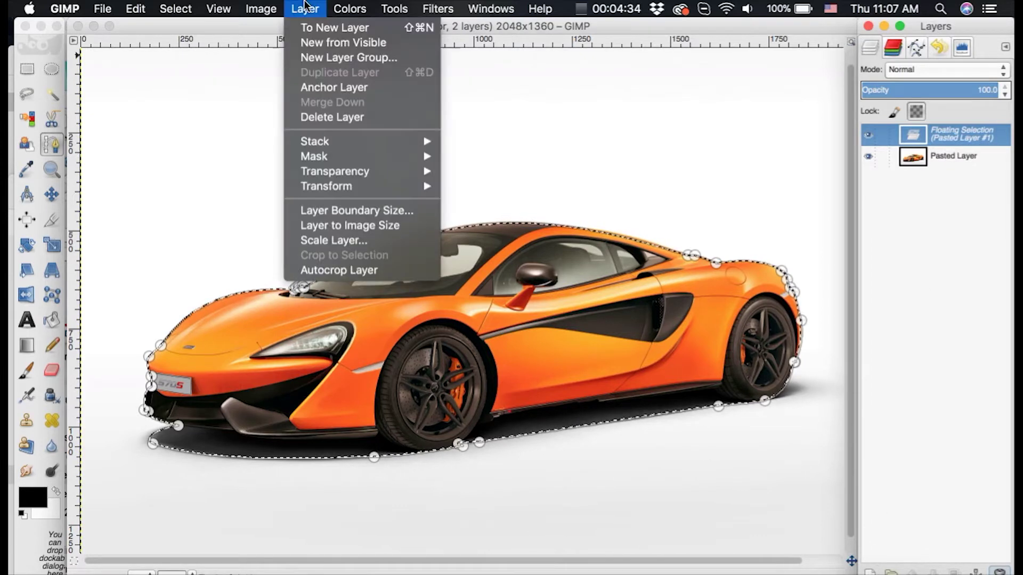
{"action": "left_click", "coordinate": [305, 31]}
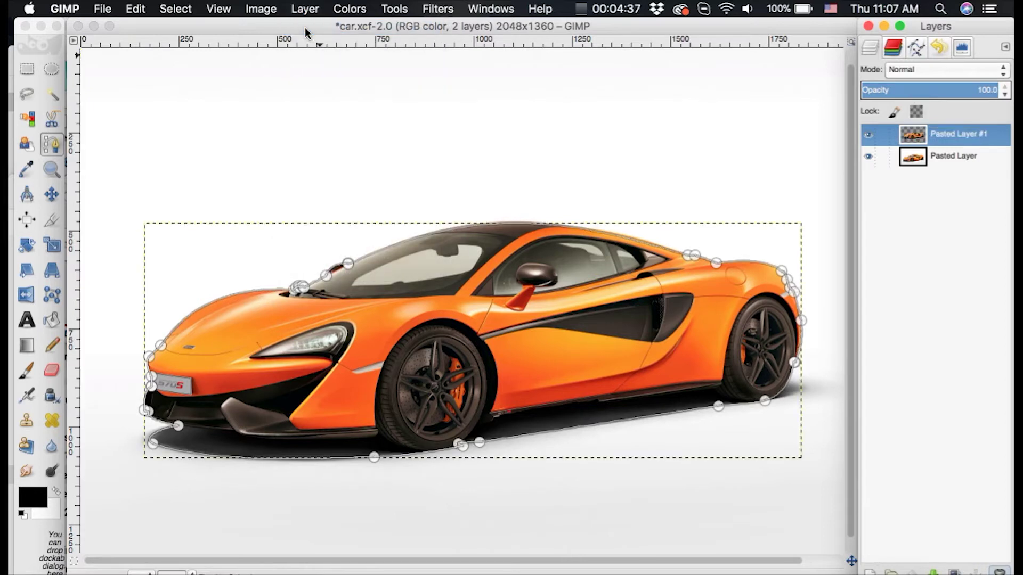
Hide the original Pasted Layer.
{"action": "left_click", "coordinate": [868, 158]}
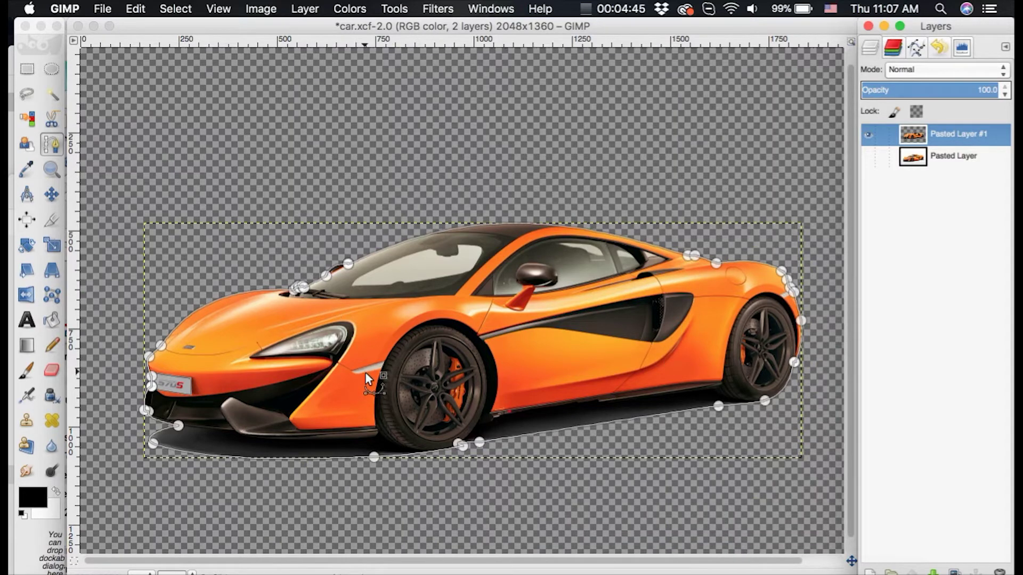
{"action": "left_click", "coordinate": [869, 156]}
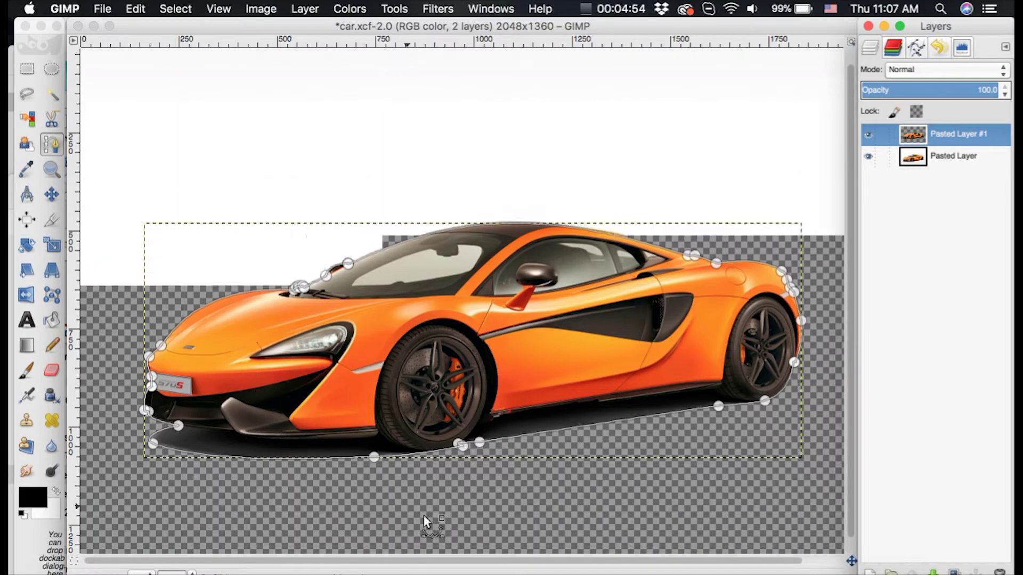
{"action": "left_click", "coordinate": [866, 158]}
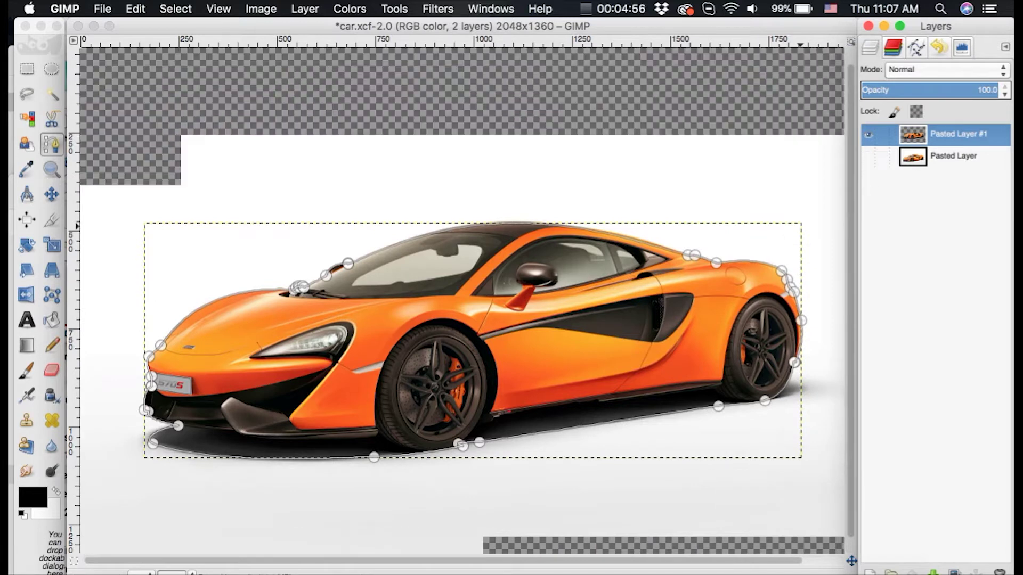
Add a new transparent layer named Layer and move it below Pasted Layer #1.
{"action": "key", "text": "shift+ctrl+n"}
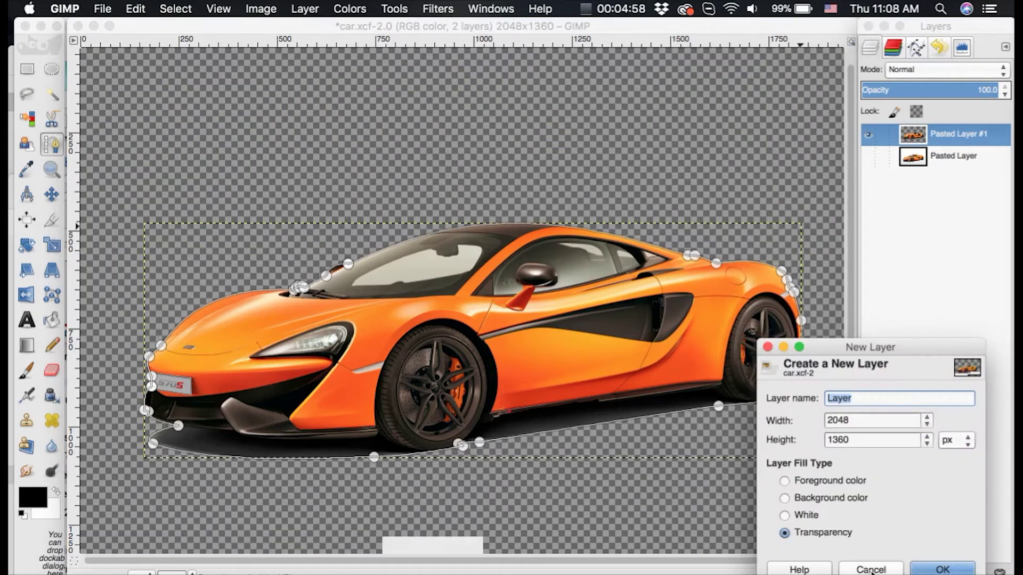
{"action": "key", "text": "Return"}
{"action": "left_click_drag", "start_coordinate": [953, 138], "coordinate": [921, 167]}
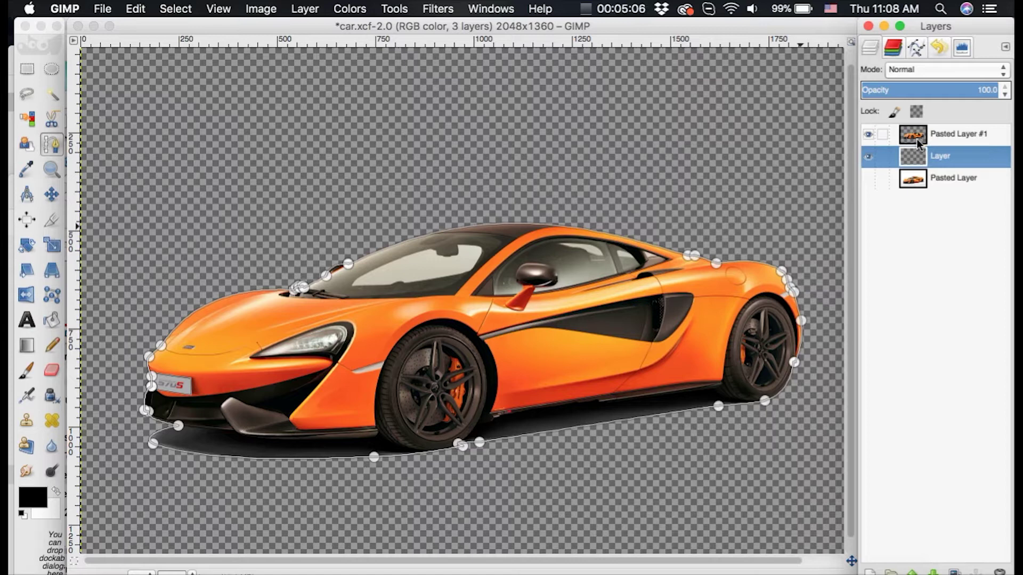
Bucket-fill the empty Layer with white, then select Pasted Layer #1.
{"action": "left_click", "coordinate": [57, 326]}
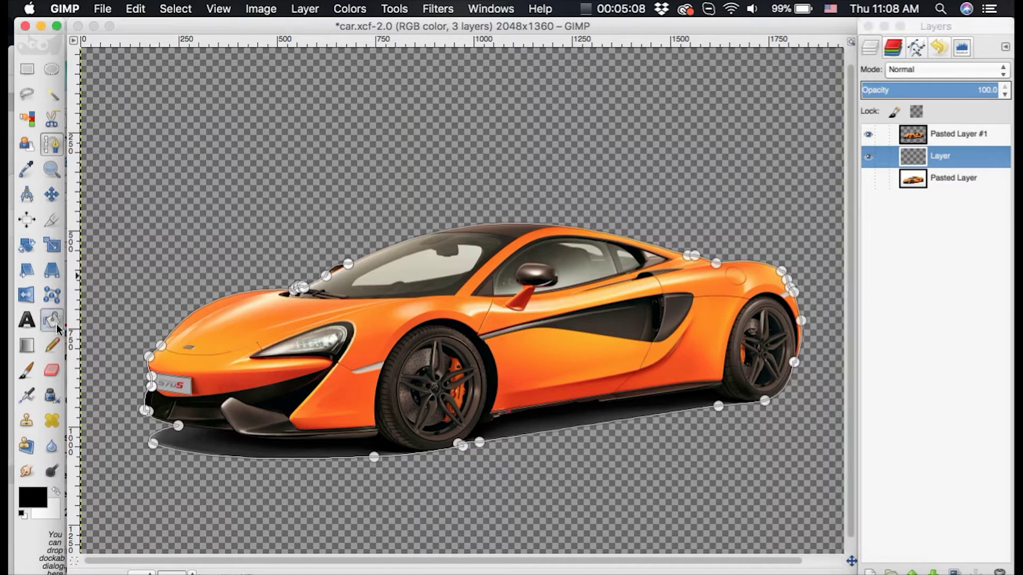
{"action": "left_click", "coordinate": [56, 325]}
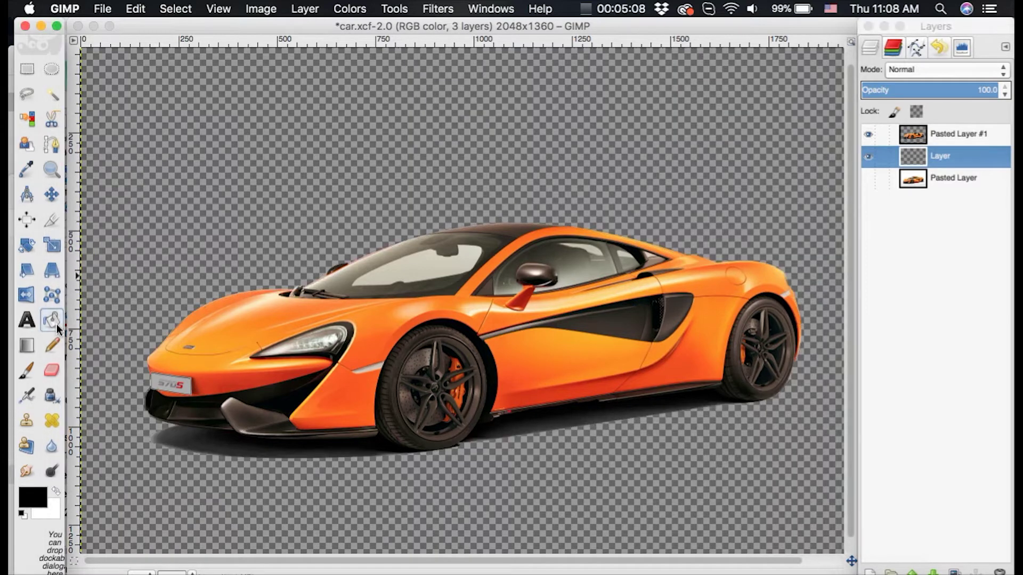
{"action": "left_click", "coordinate": [55, 493]}
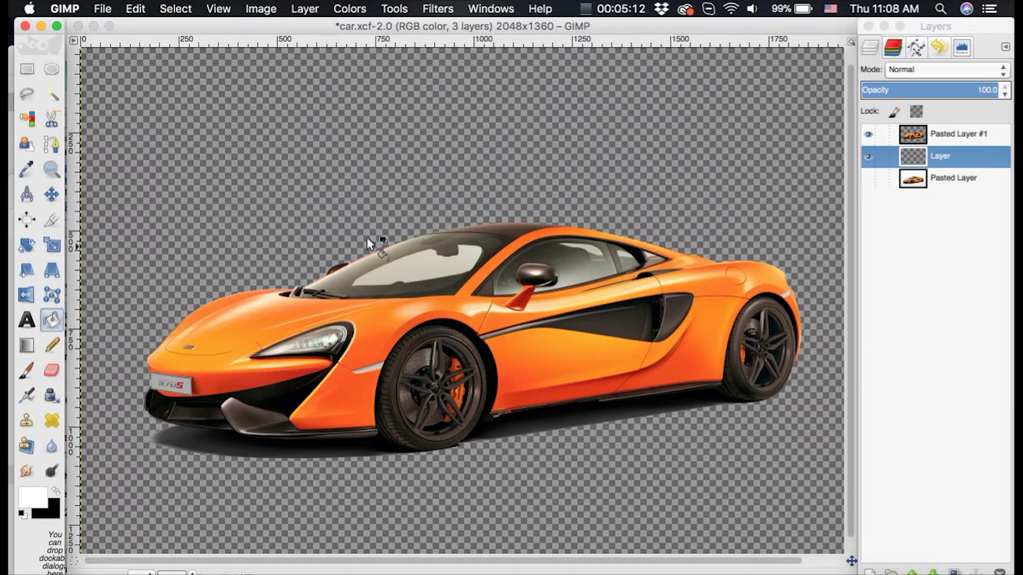
{"action": "left_click", "coordinate": [401, 174]}
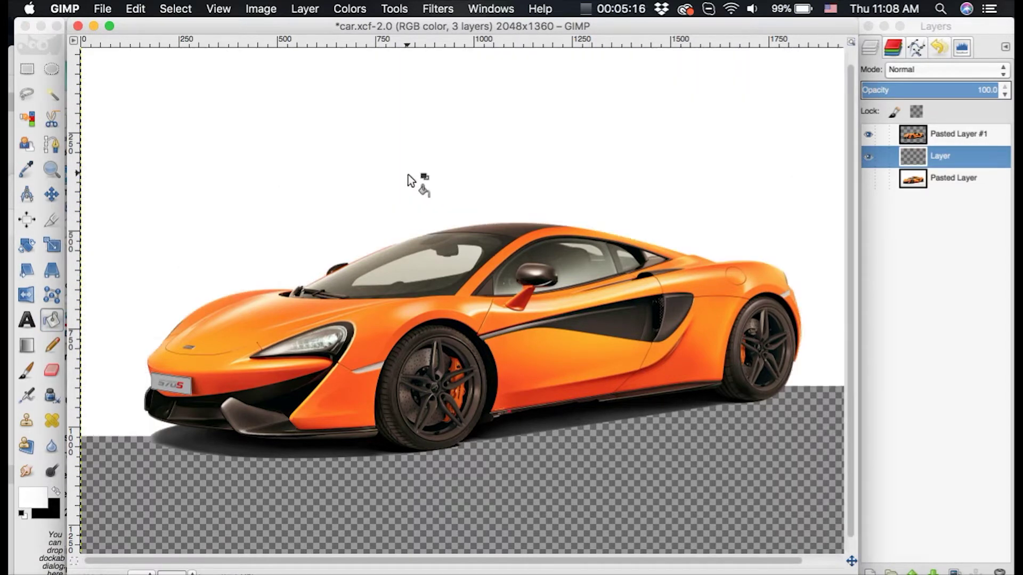
{"action": "left_click", "coordinate": [938, 134]}
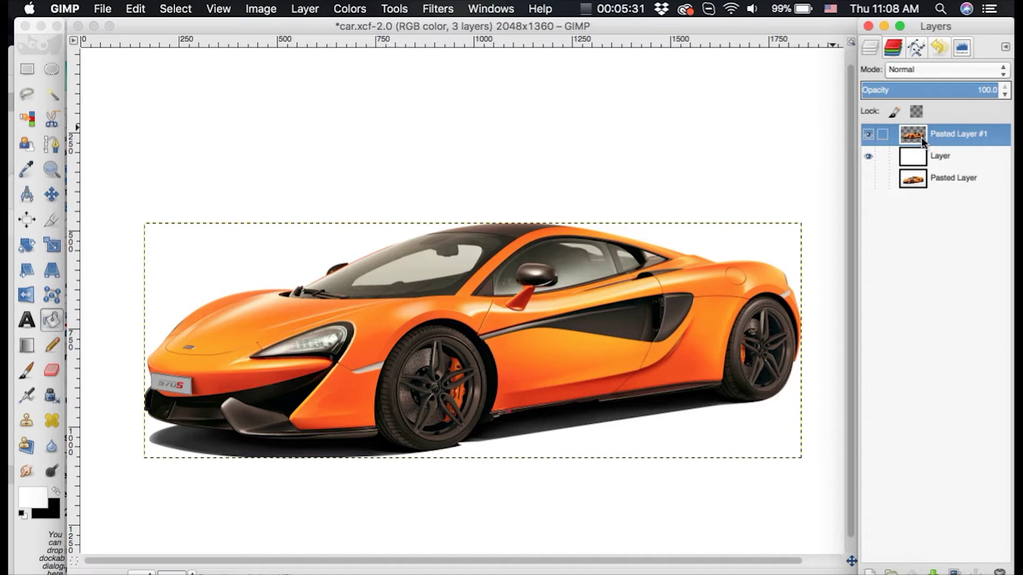
Duplicate the car as Pasted Layer #2 and smudge the windshield with a Hardness 100 brush, size 429.14.
{"action": "right_click", "coordinate": [921, 136]}
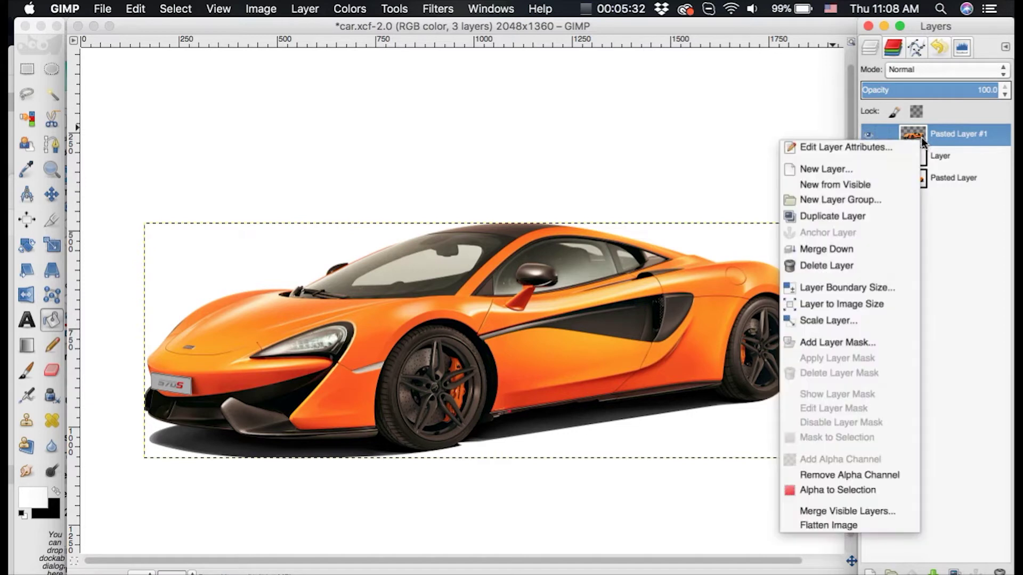
{"action": "left_click", "coordinate": [874, 219]}
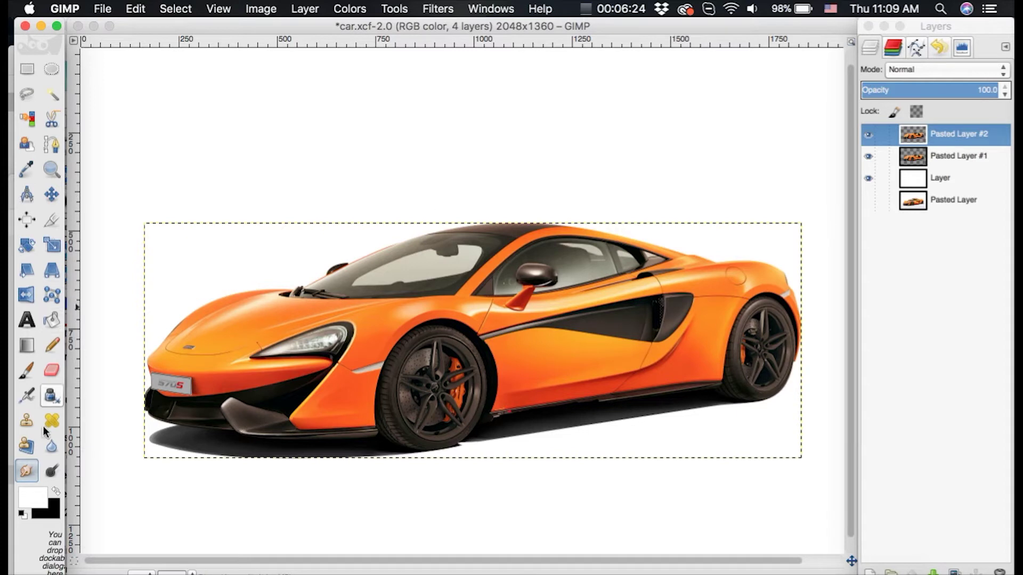
{"action": "double_click", "coordinate": [35, 477]}
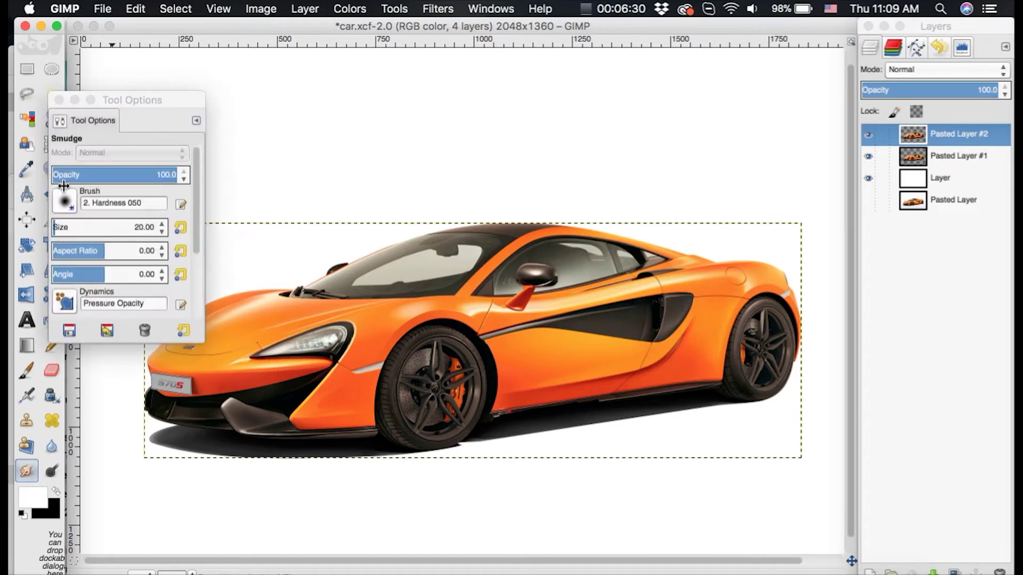
{"action": "left_click", "coordinate": [67, 201]}
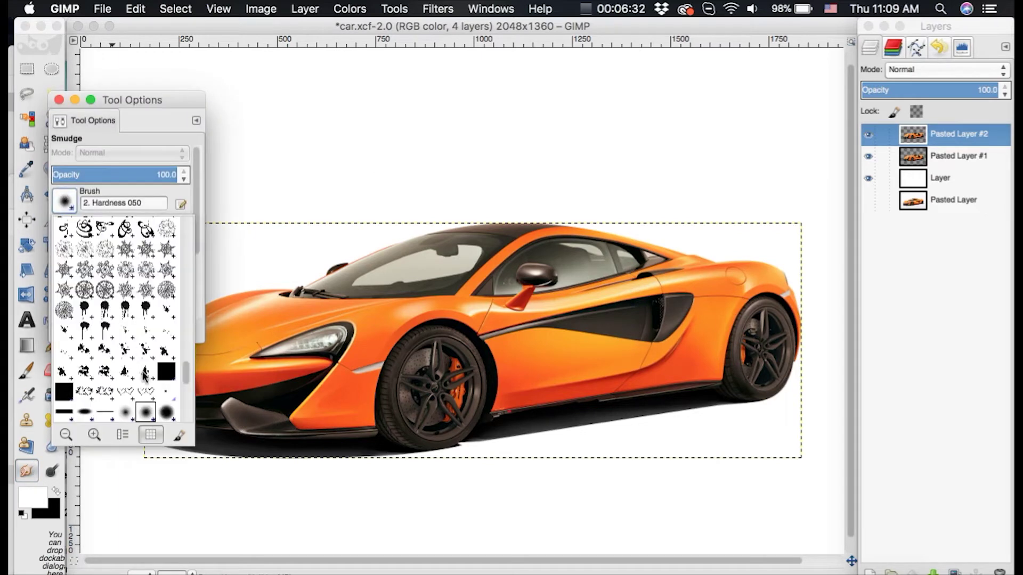
{"action": "scroll", "coordinate": [82, 376], "scroll_direction": "down", "scroll_amount": 3}
{"action": "left_click", "coordinate": [64, 337]}
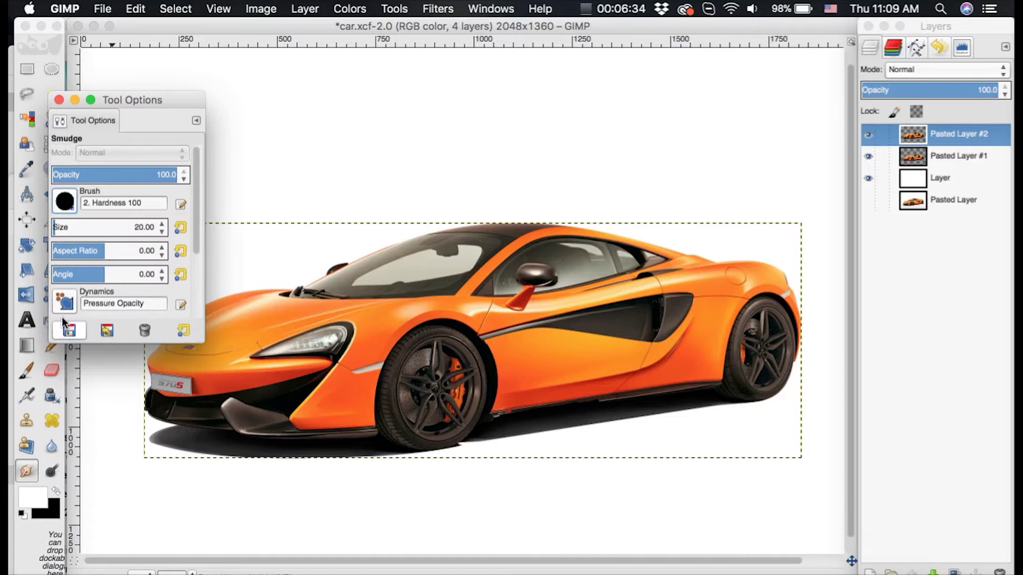
{"action": "left_click", "coordinate": [78, 219]}
{"action": "left_click_drag", "start_coordinate": [79, 220], "coordinate": [97, 219]}
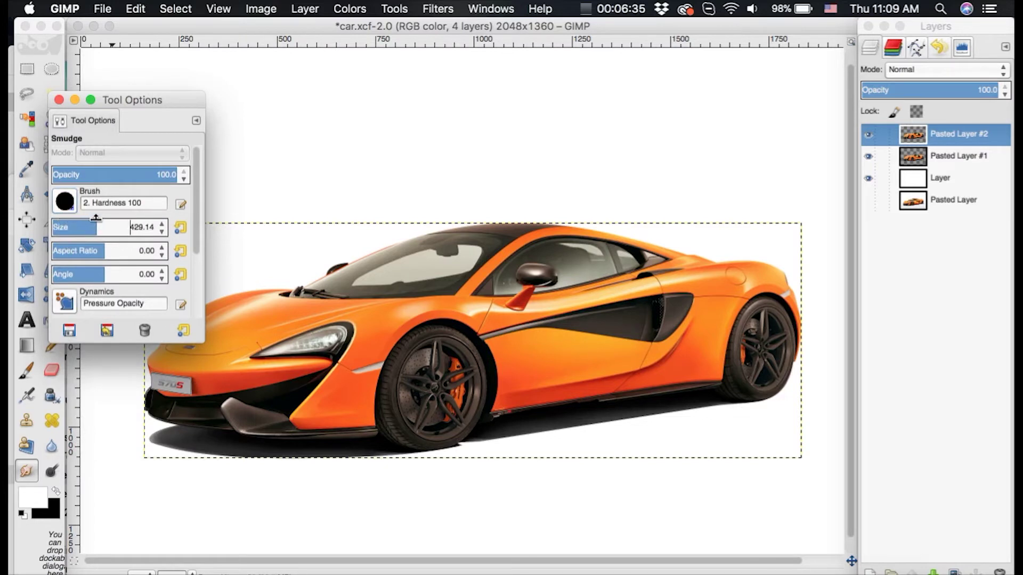
{"action": "left_click_drag", "start_coordinate": [376, 250], "coordinate": [448, 198]}
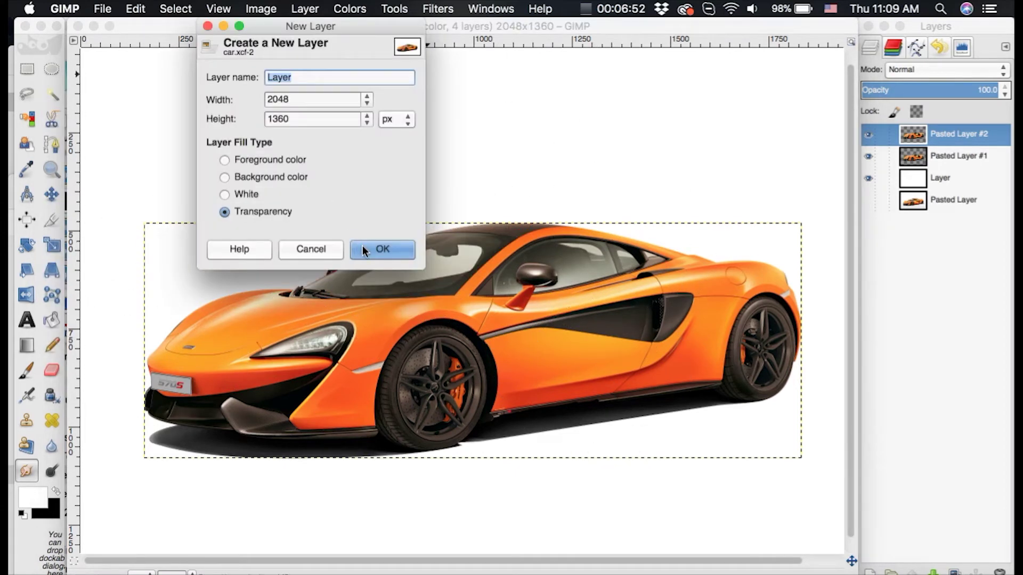
Create a full-size transparent layer and merge it down into Pasted Layer #2.
{"action": "left_click", "coordinate": [362, 249]}
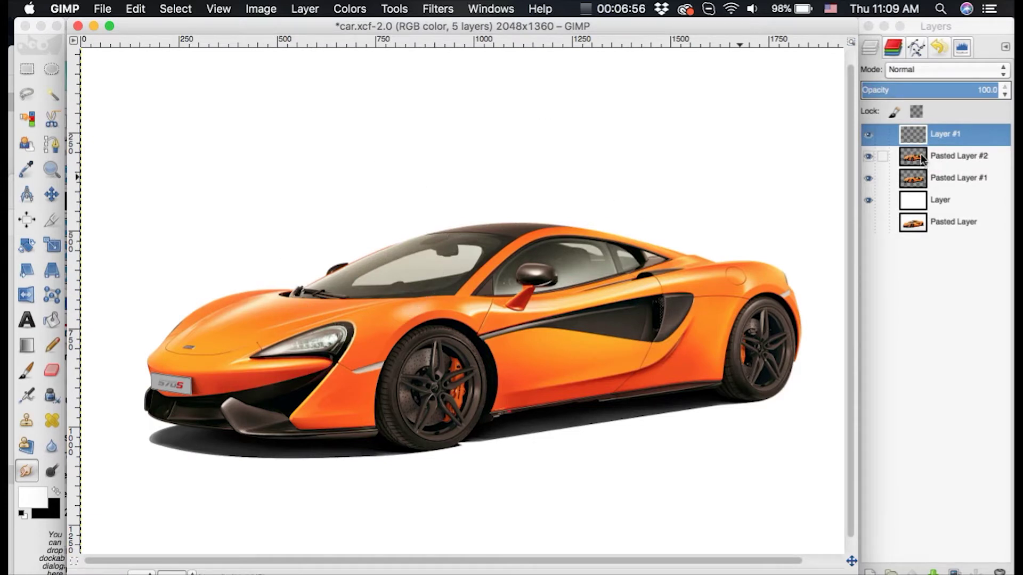
{"action": "right_click", "coordinate": [932, 130]}
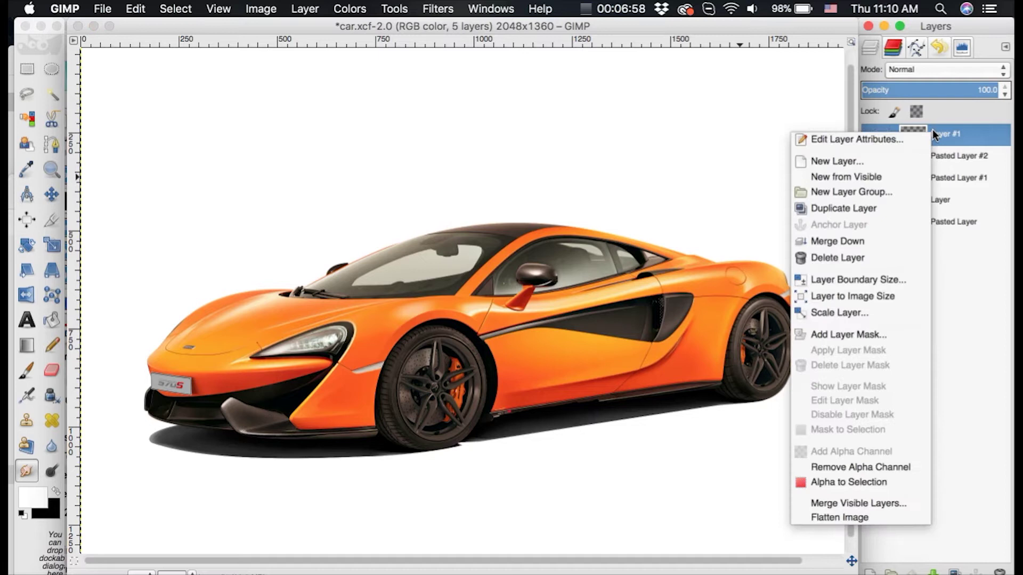
{"action": "left_click", "coordinate": [874, 241]}
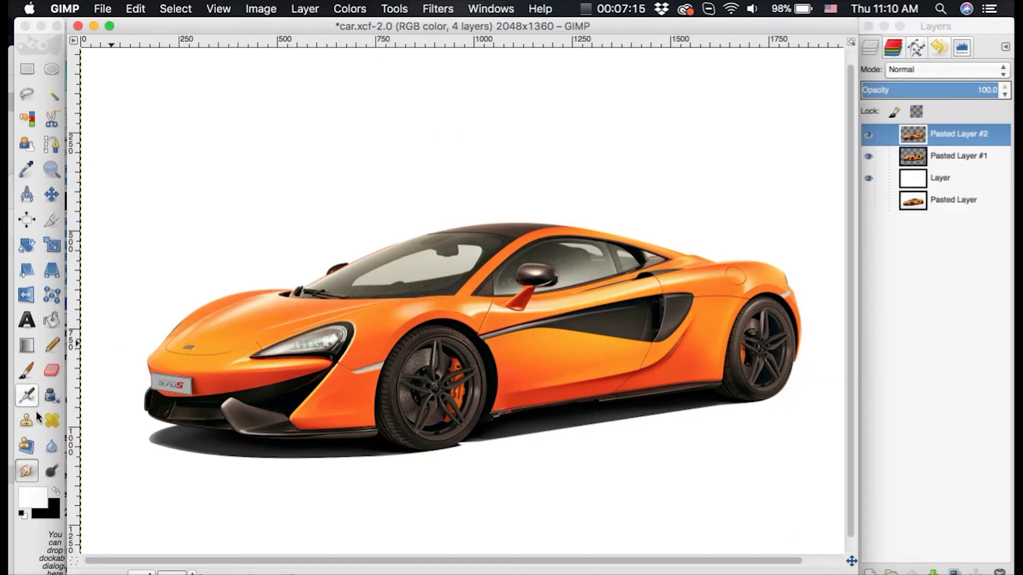
Smudge the roof, windshield and rear deck toward the top right at brush size about 249.
{"action": "left_click", "coordinate": [27, 471]}
{"action": "double_click", "coordinate": [27, 472]}
{"action": "left_click", "coordinate": [77, 230]}
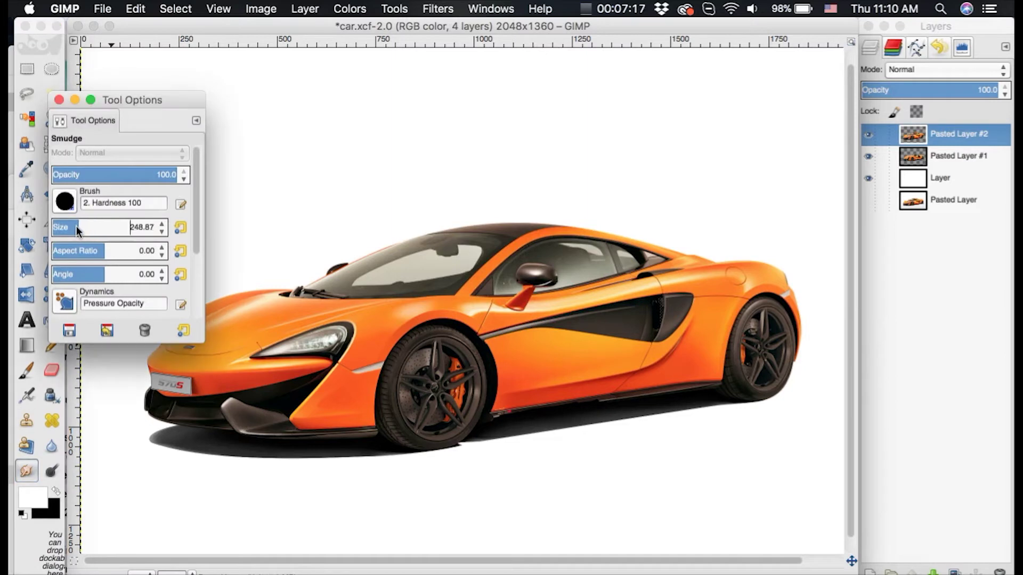
{"action": "left_click", "coordinate": [507, 208]}
{"action": "mouse_move", "coordinate": [509, 207]}
{"action": "left_mouse_down"}
{"action": "mouse_move", "coordinate": [548, 161]}
{"action": "mouse_move", "coordinate": [537, 200]}
{"action": "mouse_move", "coordinate": [557, 220]}
{"action": "mouse_move", "coordinate": [636, 131]}
{"action": "left_mouse_up"}
{"action": "mouse_move", "coordinate": [445, 229]}
{"action": "left_mouse_down"}
{"action": "mouse_move", "coordinate": [575, 51]}
{"action": "mouse_move", "coordinate": [390, 234]}
{"action": "mouse_move", "coordinate": [551, 47]}
{"action": "mouse_move", "coordinate": [360, 242]}
{"action": "mouse_move", "coordinate": [323, 265]}
{"action": "mouse_move", "coordinate": [438, 97]}
{"action": "mouse_move", "coordinate": [258, 284]}
{"action": "mouse_move", "coordinate": [449, 58]}
{"action": "mouse_move", "coordinate": [384, 231]}
{"action": "mouse_move", "coordinate": [499, 94]}
{"action": "mouse_move", "coordinate": [513, 93]}
{"action": "mouse_move", "coordinate": [443, 212]}
{"action": "mouse_move", "coordinate": [563, 68]}
{"action": "mouse_move", "coordinate": [591, 232]}
{"action": "mouse_move", "coordinate": [721, 68]}
{"action": "mouse_move", "coordinate": [689, 198]}
{"action": "mouse_move", "coordinate": [669, 221]}
{"action": "mouse_move", "coordinate": [825, 70]}
{"action": "mouse_move", "coordinate": [727, 245]}
{"action": "mouse_move", "coordinate": [818, 104]}
{"action": "mouse_move", "coordinate": [727, 218]}
{"action": "mouse_move", "coordinate": [773, 156]}
{"action": "mouse_move", "coordinate": [795, 99]}
{"action": "mouse_move", "coordinate": [693, 212]}
{"action": "mouse_move", "coordinate": [808, 45]}
{"action": "mouse_move", "coordinate": [625, 186]}
{"action": "mouse_move", "coordinate": [713, 33]}
{"action": "mouse_move", "coordinate": [517, 170]}
{"action": "mouse_move", "coordinate": [493, 223]}
{"action": "mouse_move", "coordinate": [681, 16]}
{"action": "mouse_move", "coordinate": [583, 159]}
{"action": "mouse_move", "coordinate": [552, 184]}
{"action": "mouse_move", "coordinate": [669, 38]}
{"action": "mouse_move", "coordinate": [598, 177]}
{"action": "mouse_move", "coordinate": [704, 59]}
{"action": "left_mouse_up"}
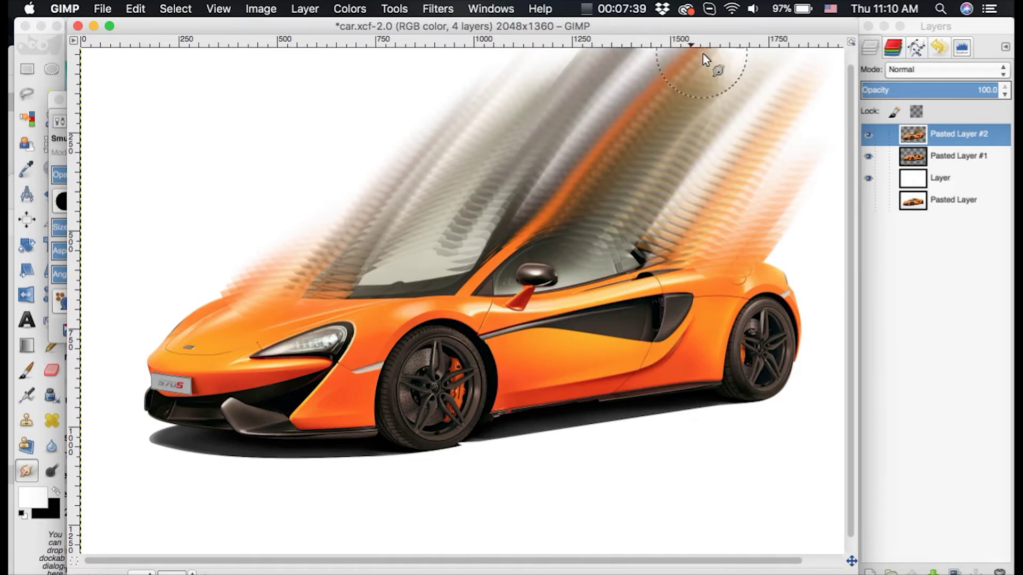
{"action": "left_click_drag", "start_coordinate": [753, 247], "coordinate": [815, 157]}
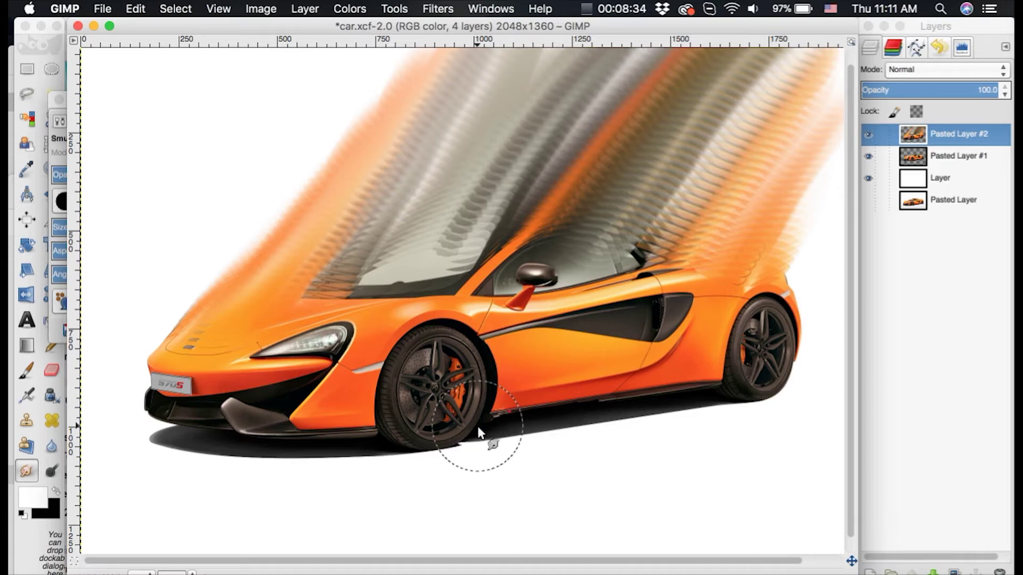
Add a Black (full transparency) layer mask to Pasted Layer #2.
{"action": "right_click", "coordinate": [919, 139]}
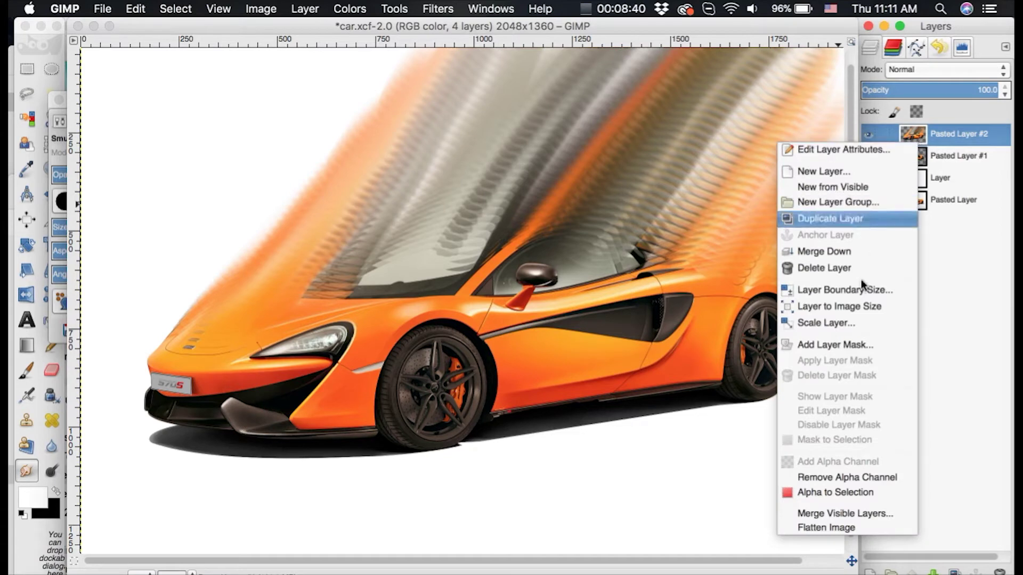
{"action": "left_click", "coordinate": [843, 345]}
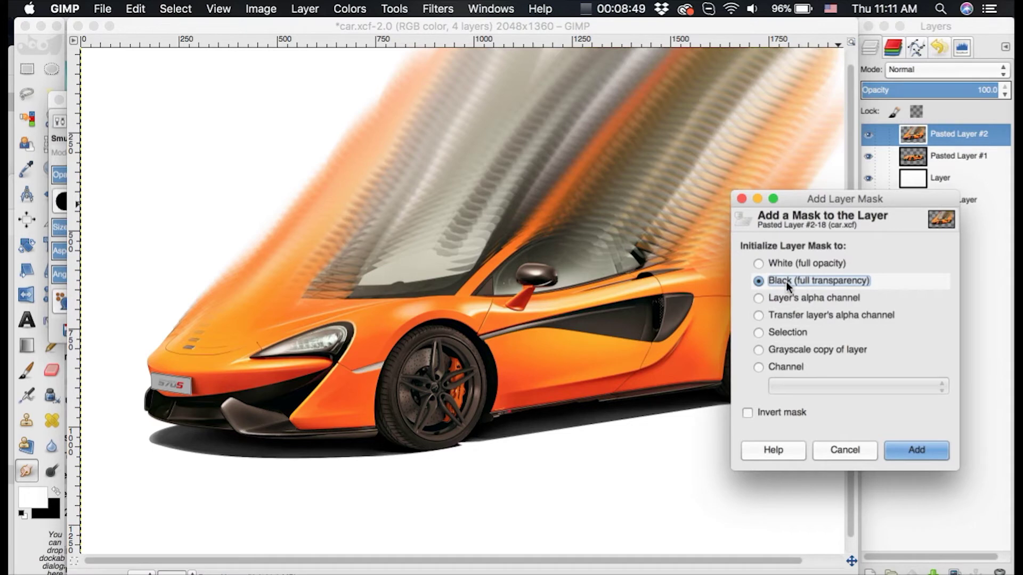
{"action": "left_click", "coordinate": [904, 454]}
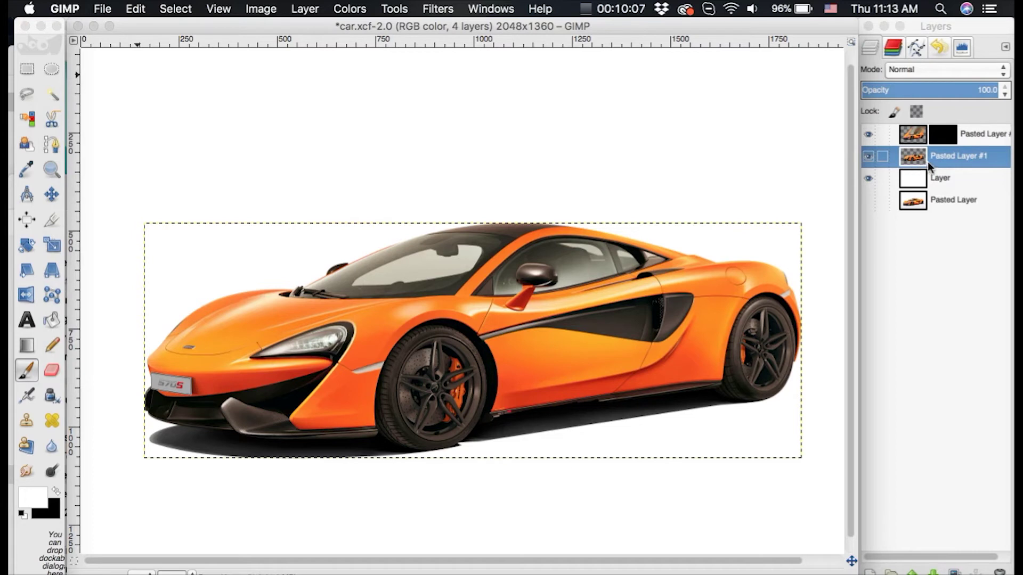
Set up the Eraser tool with a particle-shaped brush.
{"action": "left_click", "coordinate": [52, 375]}
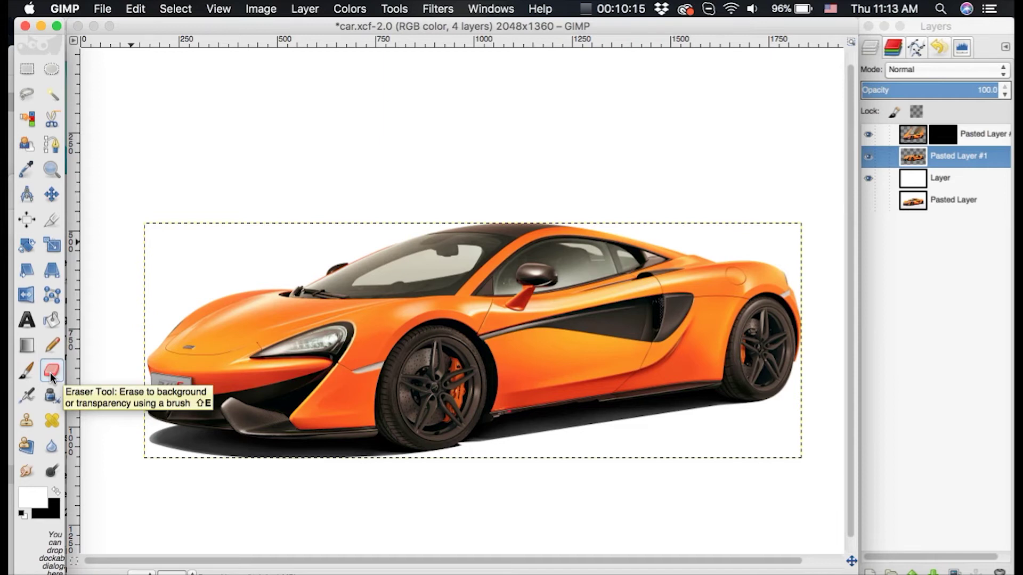
{"action": "double_click", "coordinate": [50, 372]}
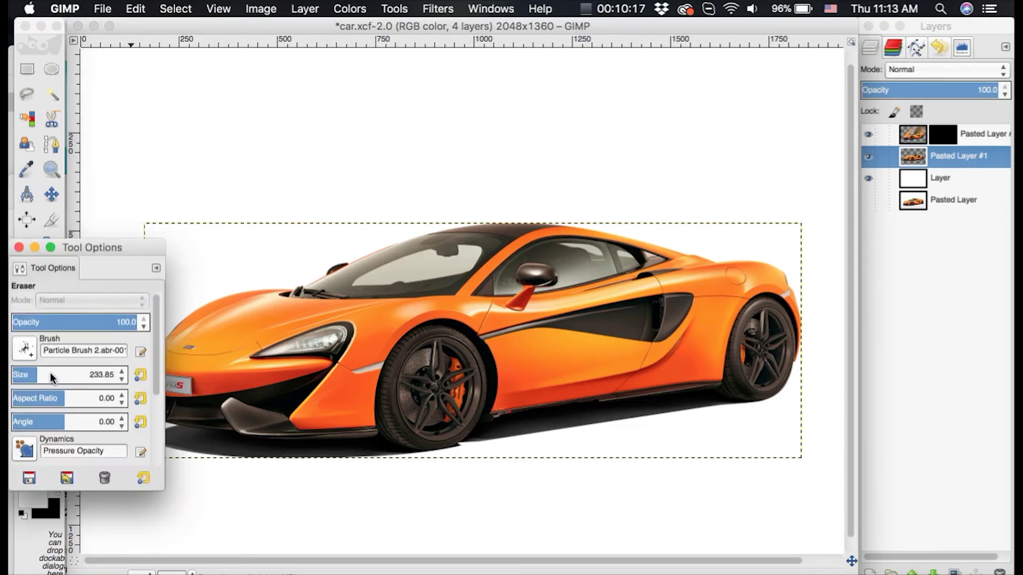
{"action": "left_click", "coordinate": [24, 350]}
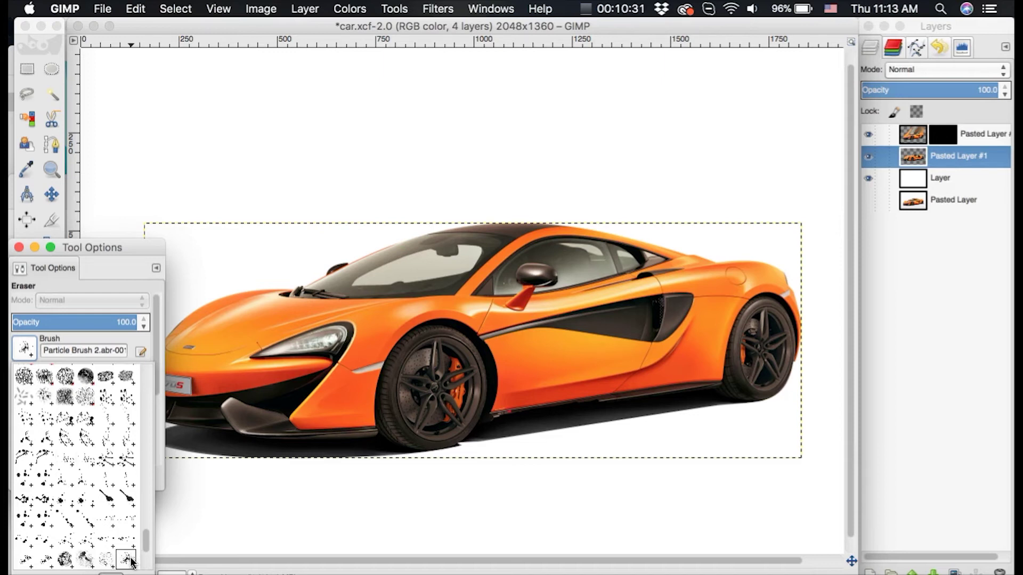
{"action": "left_click", "coordinate": [76, 248]}
Erase particle speckles along the car's roof, rear window and rear deck.
{"action": "left_click", "coordinate": [484, 147]}
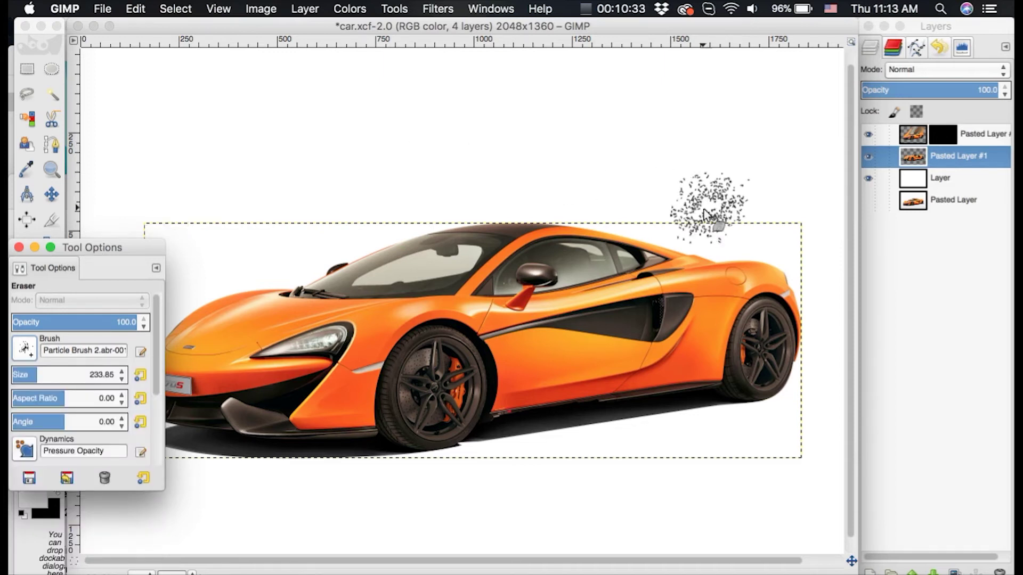
{"action": "left_click", "coordinate": [666, 249]}
{"action": "mouse_move", "coordinate": [665, 250]}
{"action": "left_mouse_down"}
{"action": "mouse_move", "coordinate": [693, 252]}
{"action": "mouse_move", "coordinate": [646, 241]}
{"action": "left_mouse_up"}
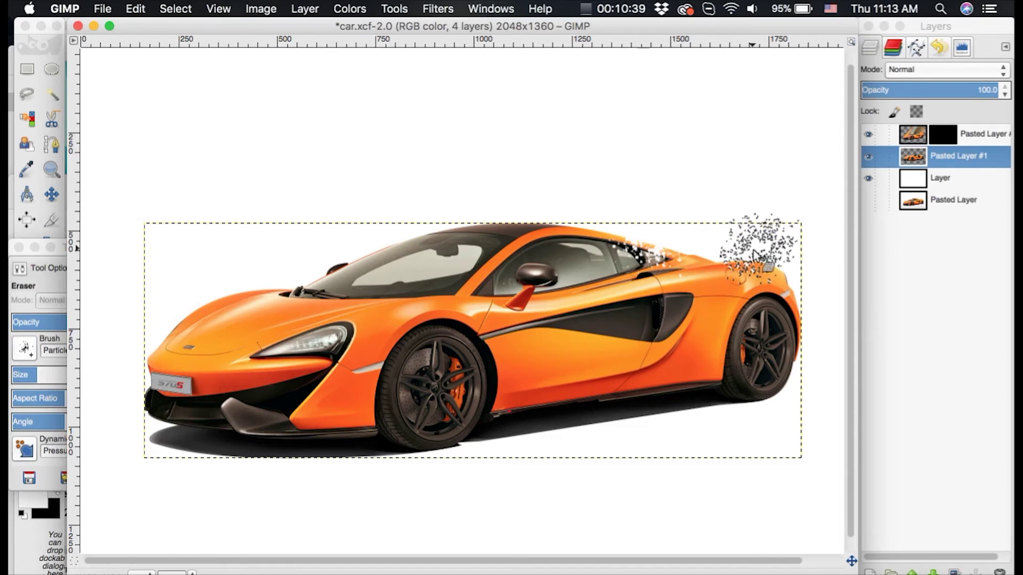
{"action": "mouse_move", "coordinate": [755, 256]}
{"action": "left_mouse_down"}
{"action": "mouse_move", "coordinate": [728, 253]}
{"action": "mouse_move", "coordinate": [684, 235]}
{"action": "left_mouse_up"}
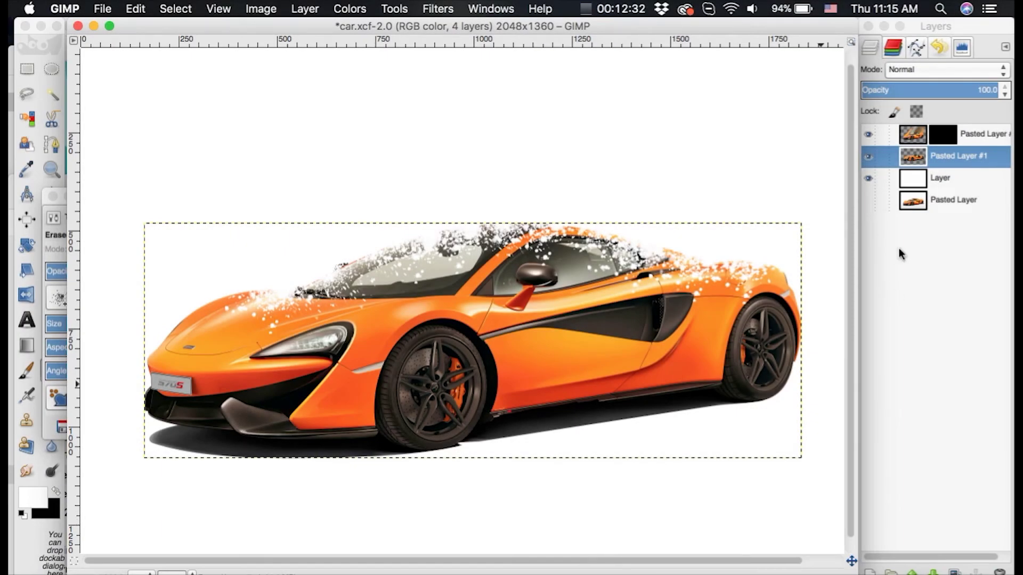
Select Pasted Layer #2 and make its layer mask the paint target.
{"action": "left_click", "coordinate": [916, 139]}
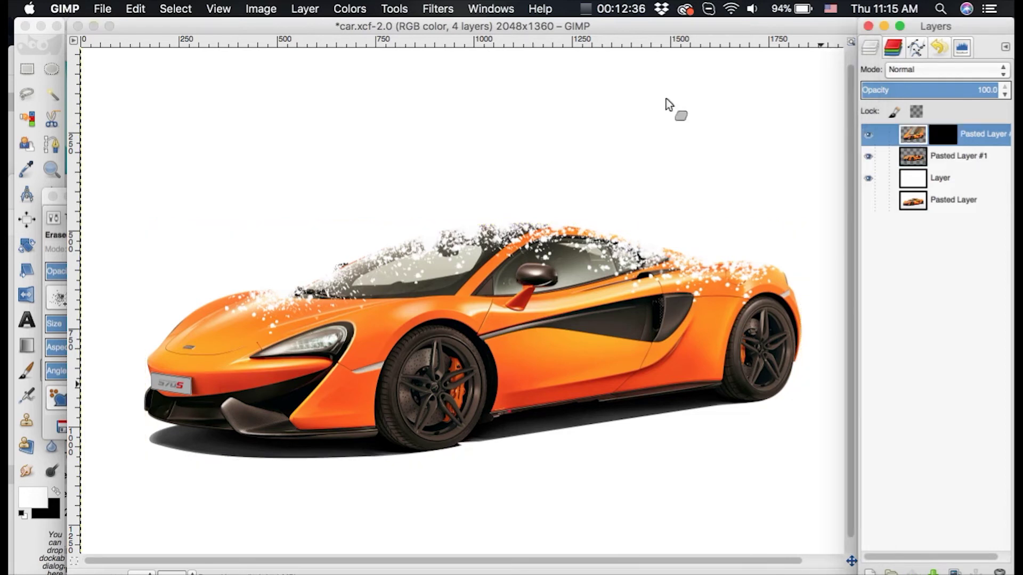
{"action": "left_click", "coordinate": [945, 137]}
{"action": "left_click", "coordinate": [952, 135]}
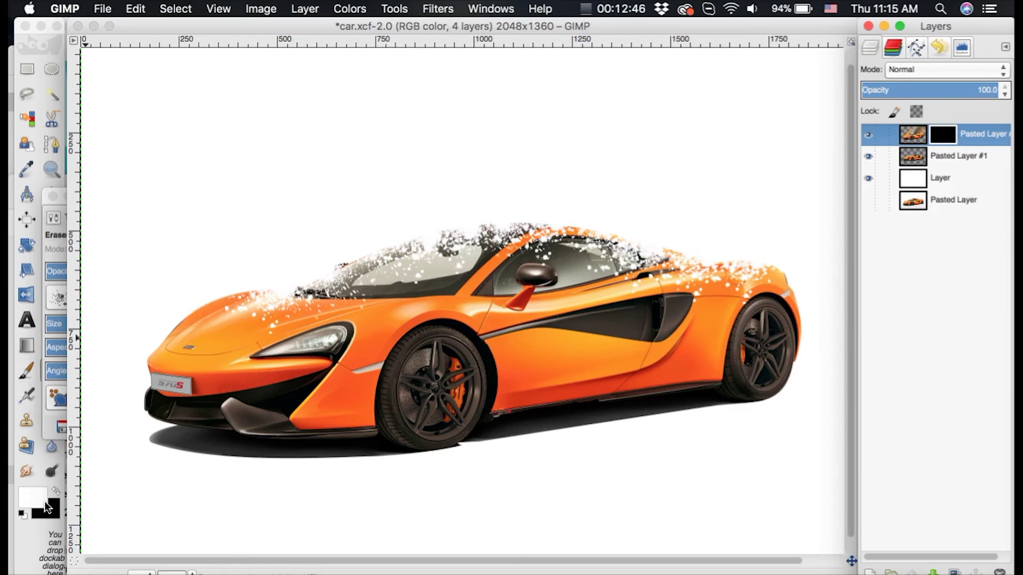
With a Particle Brush on the Paintbrush, paint the mask to reveal specks above the roof.
{"action": "left_click", "coordinate": [29, 370]}
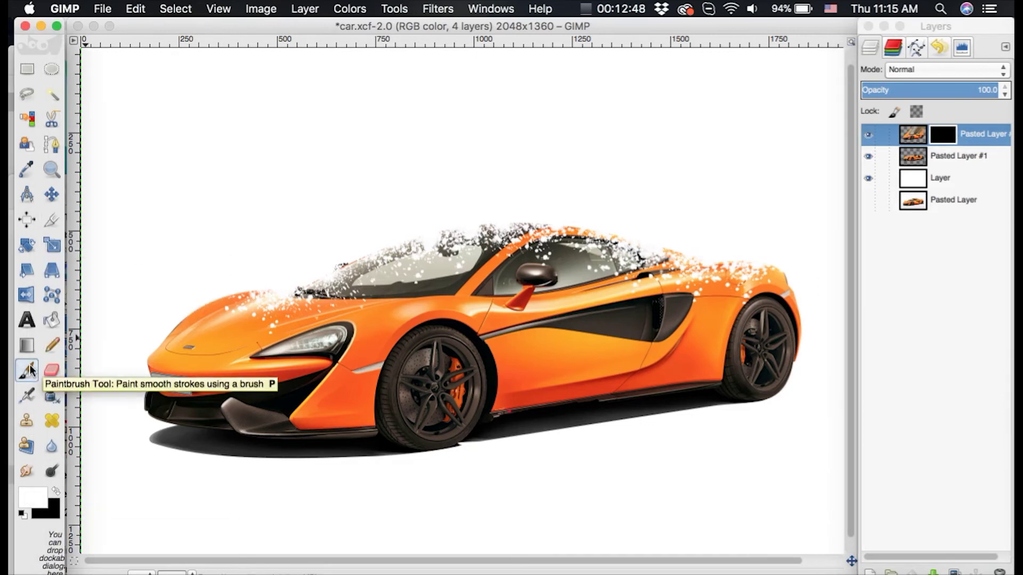
{"action": "double_click", "coordinate": [30, 370]}
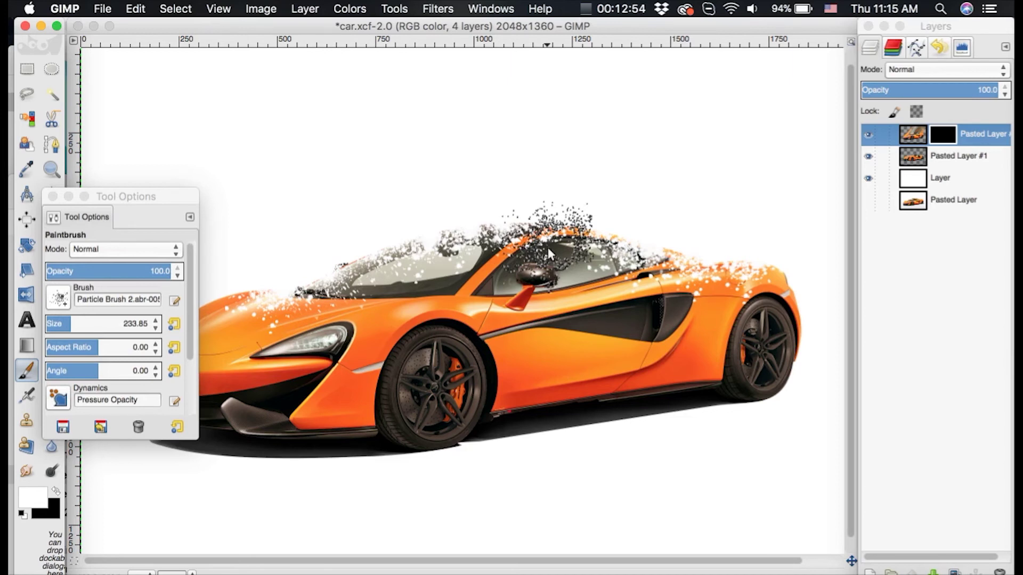
{"action": "left_click_drag", "start_coordinate": [554, 225], "coordinate": [553, 216]}
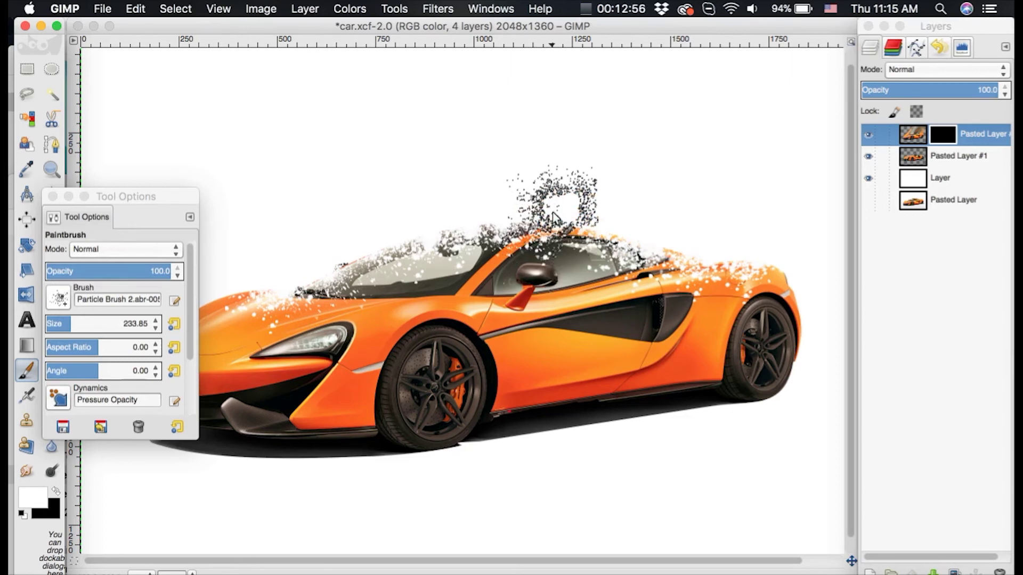
{"action": "left_click", "coordinate": [554, 216]}
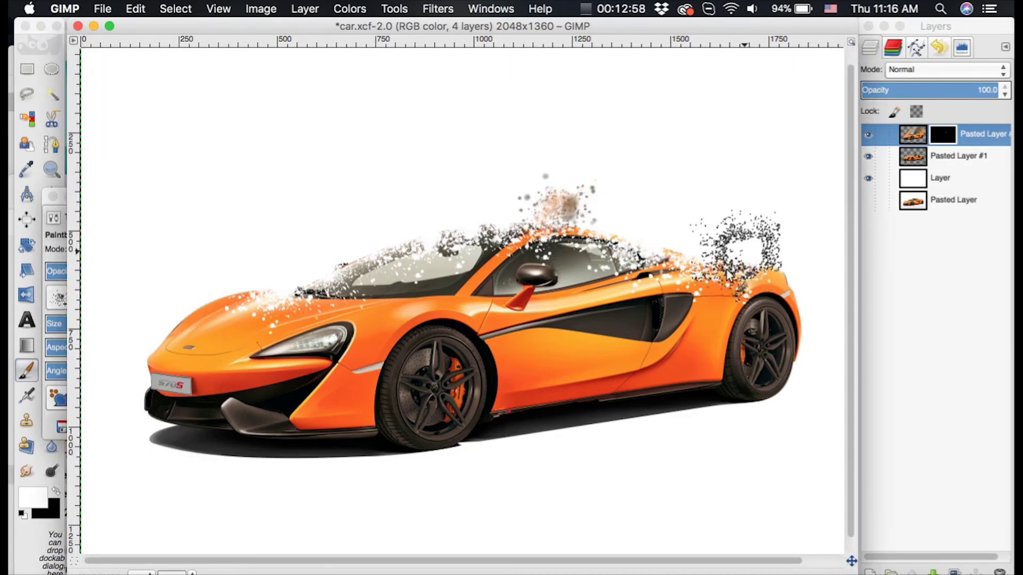
Switch particle brush, enlarge it to about 286, and reveal fragments around the car's rear and right.
{"action": "left_click", "coordinate": [61, 299]}
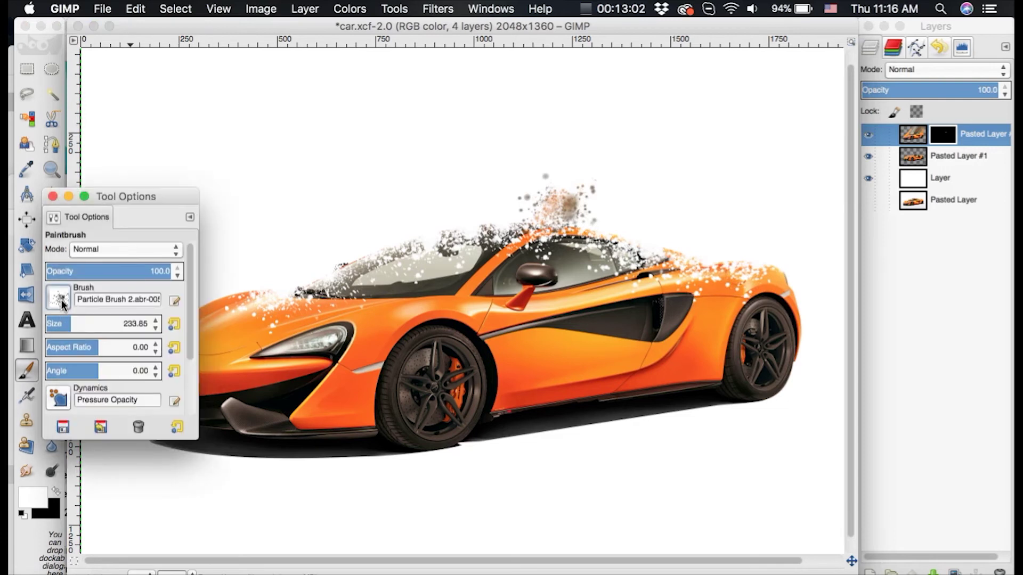
{"action": "left_click", "coordinate": [62, 300]}
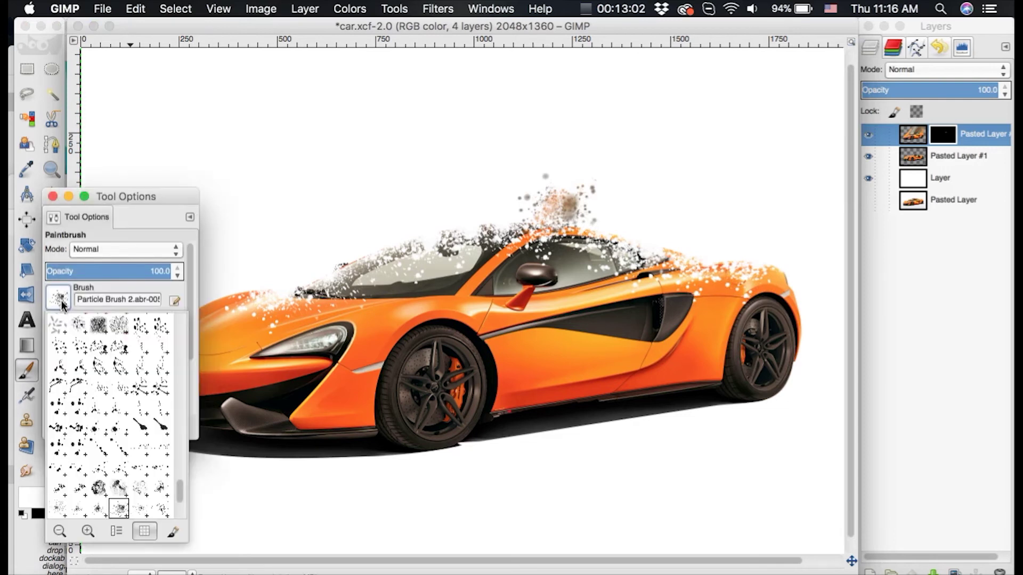
{"action": "left_click", "coordinate": [160, 509]}
{"action": "left_click", "coordinate": [395, 313]}
{"action": "key", "text": "ctrl+z"}
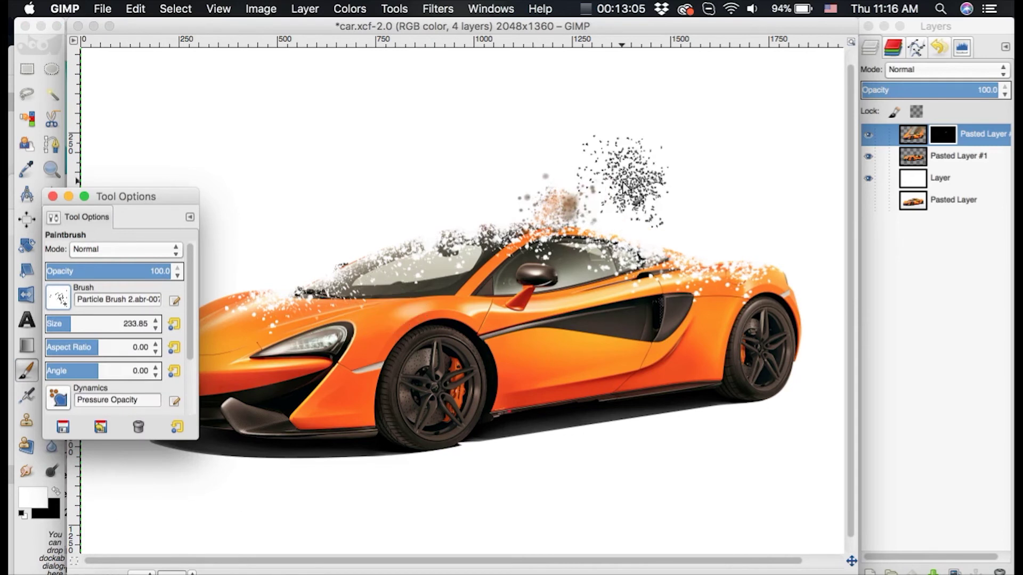
{"action": "left_click", "coordinate": [74, 319]}
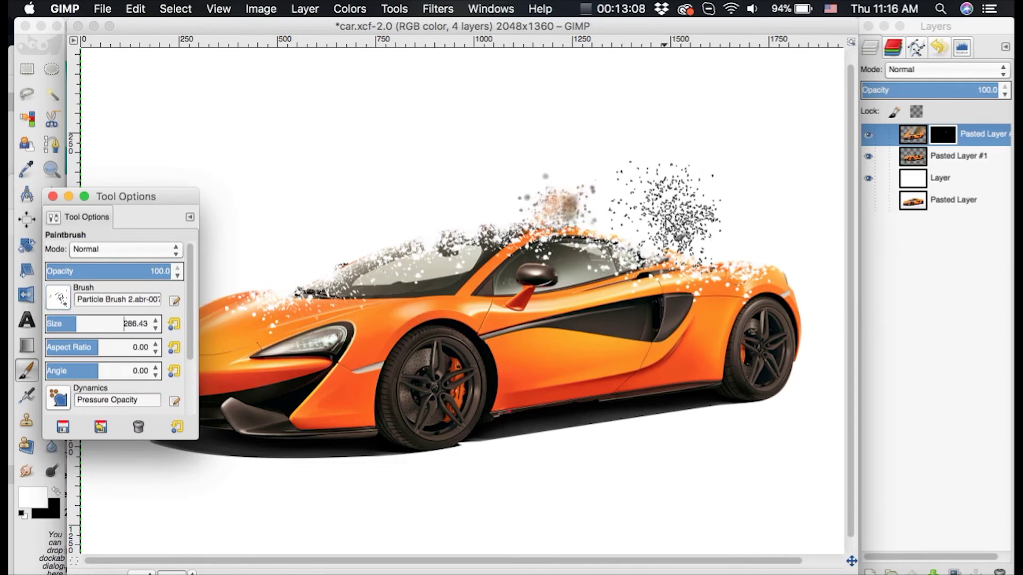
{"action": "left_click", "coordinate": [668, 219]}
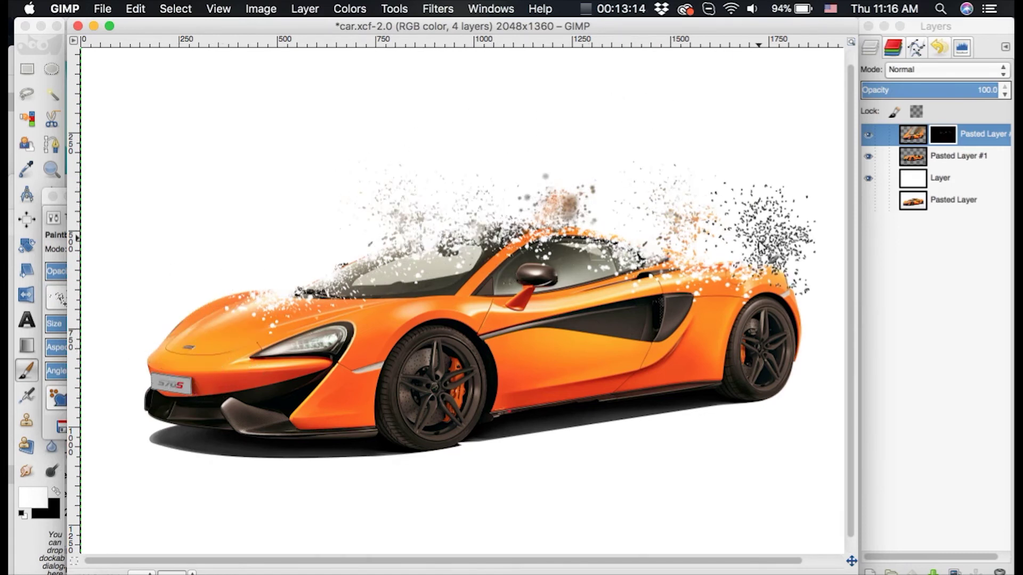
{"action": "mouse_move", "coordinate": [738, 245]}
{"action": "left_mouse_down"}
{"action": "mouse_move", "coordinate": [797, 220]}
{"action": "mouse_move", "coordinate": [764, 279]}
{"action": "left_mouse_up"}
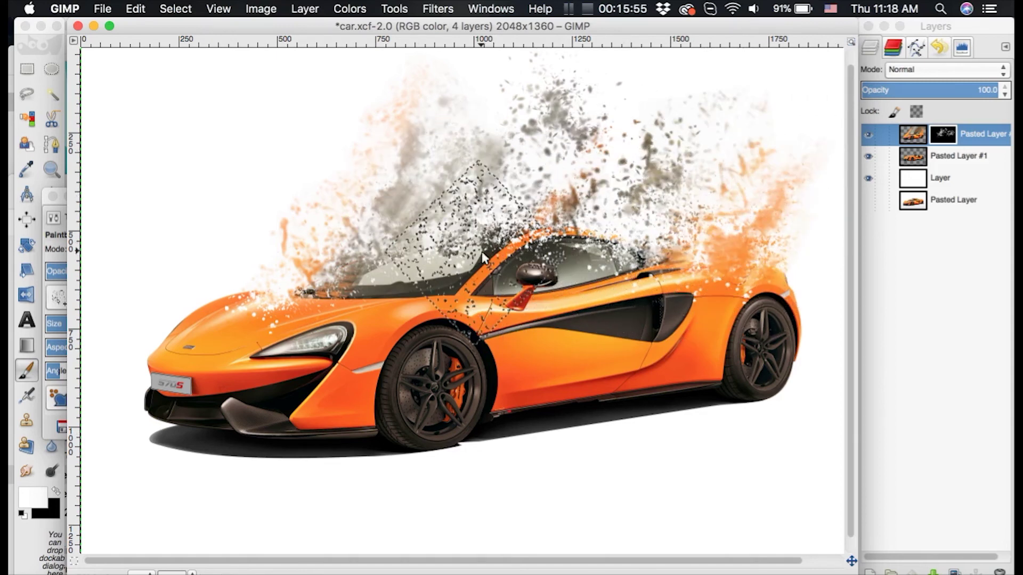
Pick the Particle Brush 2.abr-001 brush and paint more fragments rising above the car.
{"action": "left_click", "coordinate": [61, 297]}
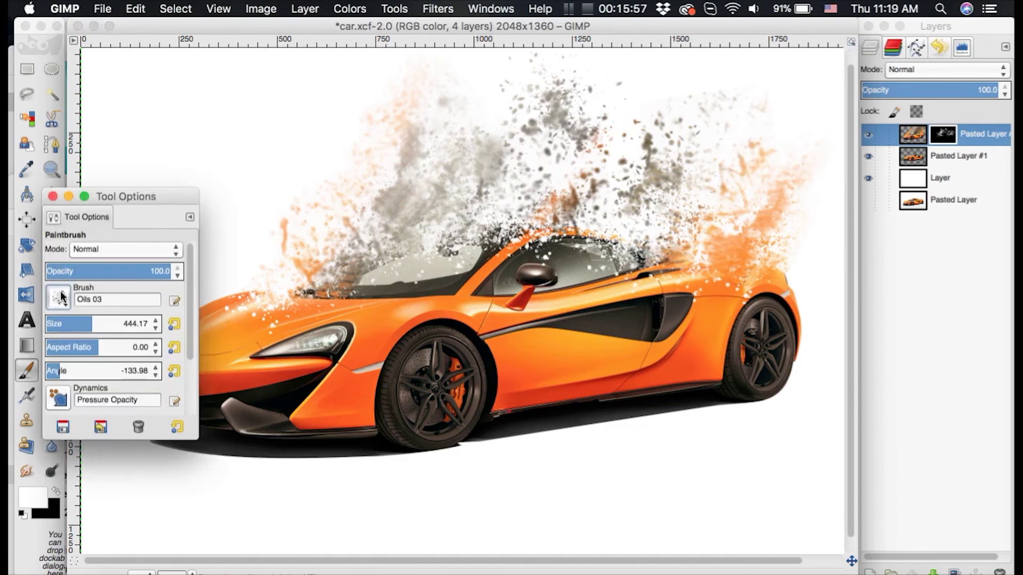
{"action": "left_click", "coordinate": [61, 297]}
{"action": "left_click", "coordinate": [159, 506]}
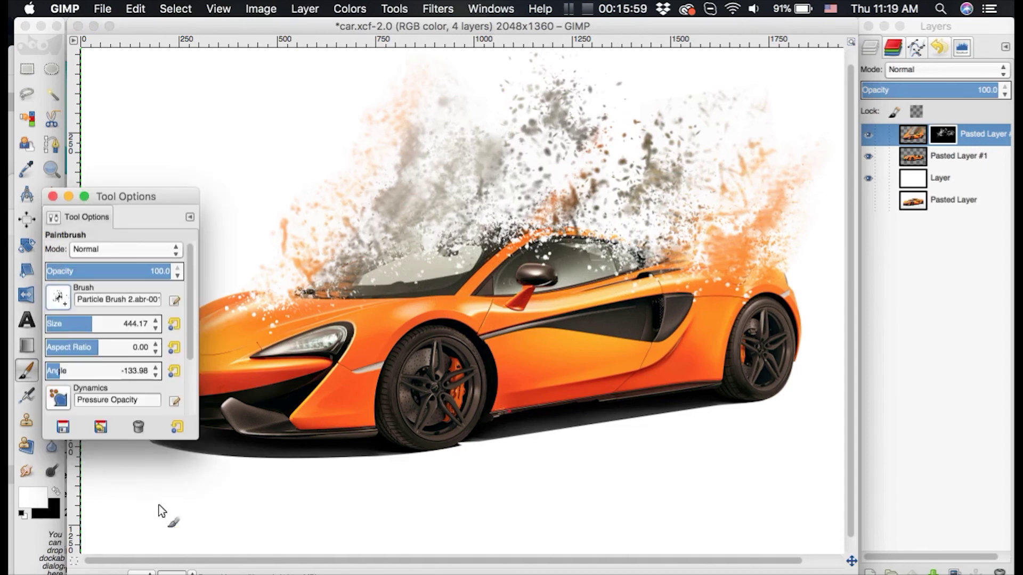
{"action": "left_click_drag", "start_coordinate": [392, 247], "coordinate": [426, 147]}
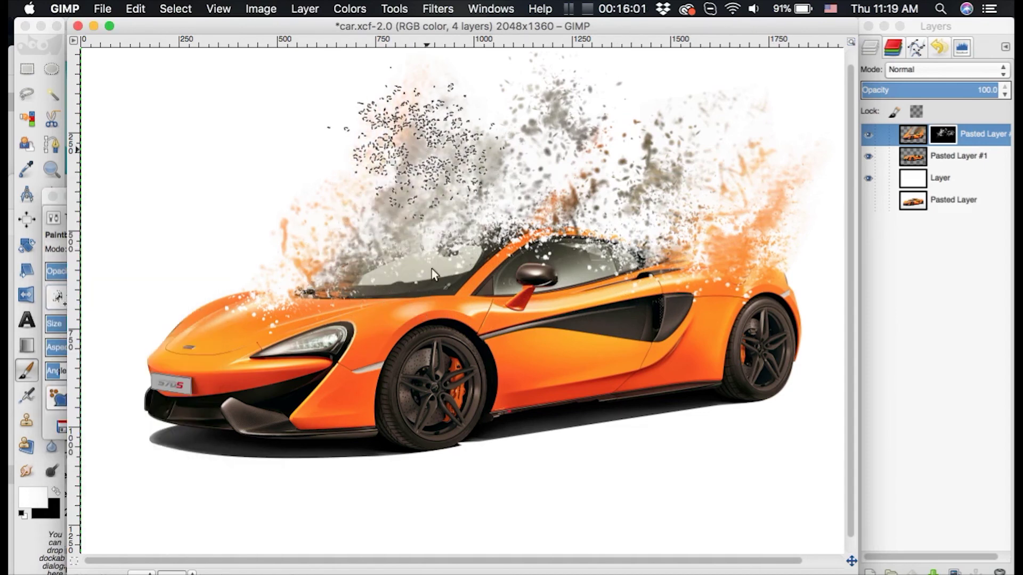